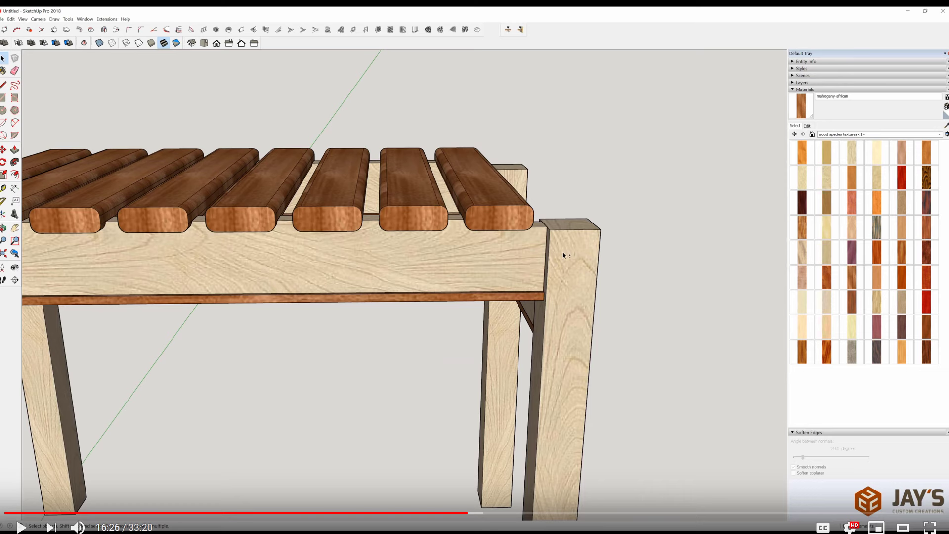
- Orbit to a front view of the bench and open the apron component for editing
middle_drag(564, 255, 424, 230)
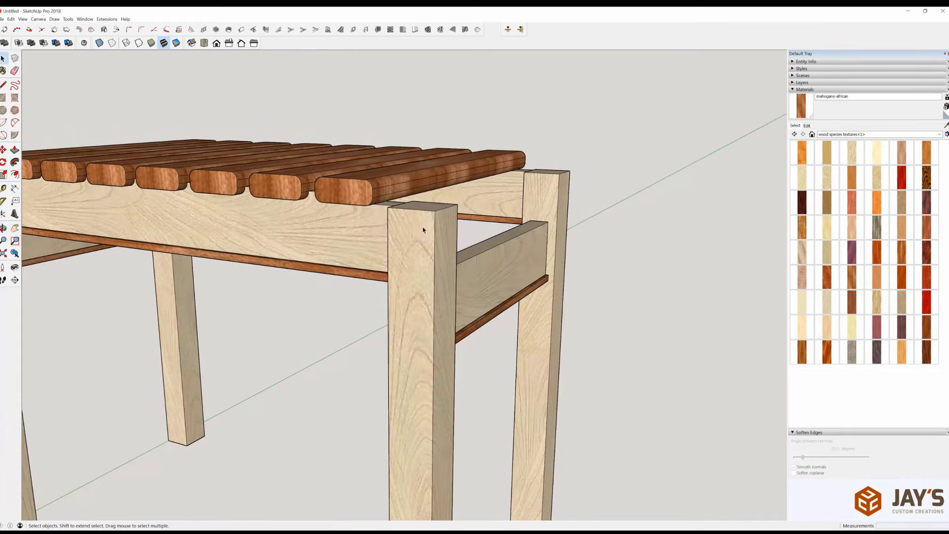
click(399, 187)
scroll(569, 257, down, 5)
middle_drag(574, 277, 594, 293)
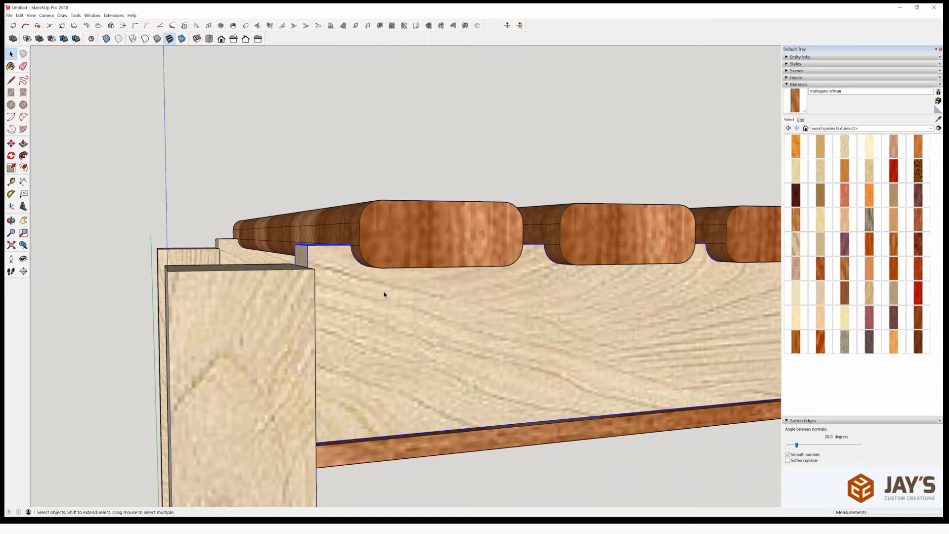
double_click(387, 294)
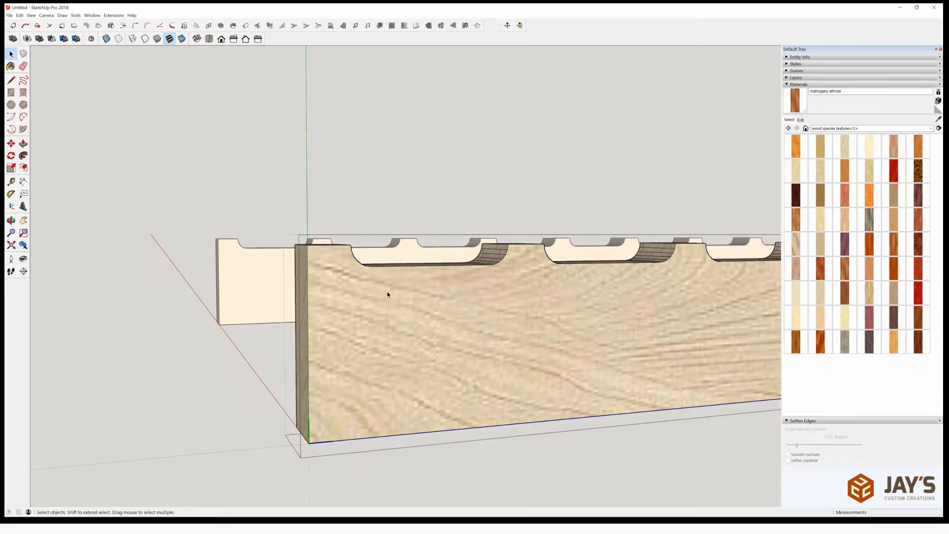
key(Escape)
middle_drag(387, 294, 340, 294)
double_click(390, 314)
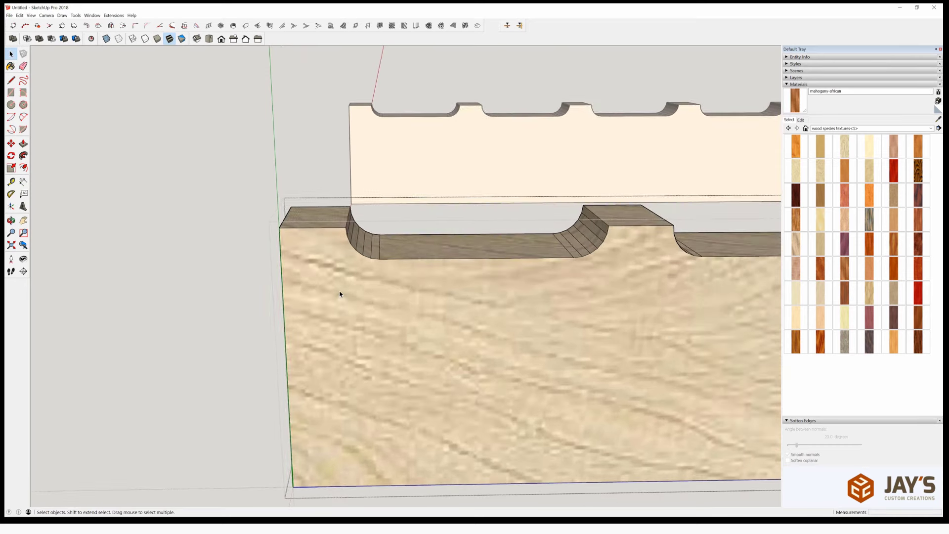
- Split off the apron's raised end block with a line, delete it, and jump the video to 6:04
key(l)
click(379, 258)
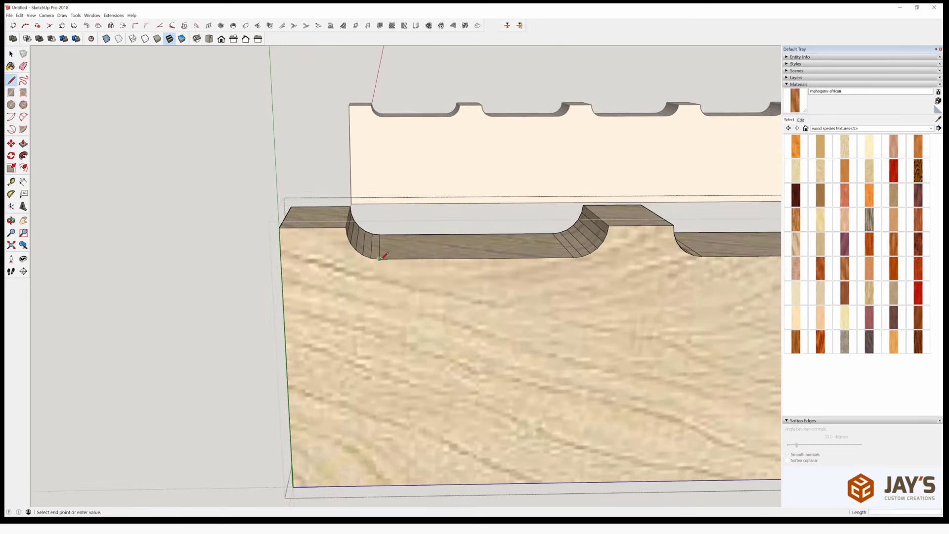
click(285, 259)
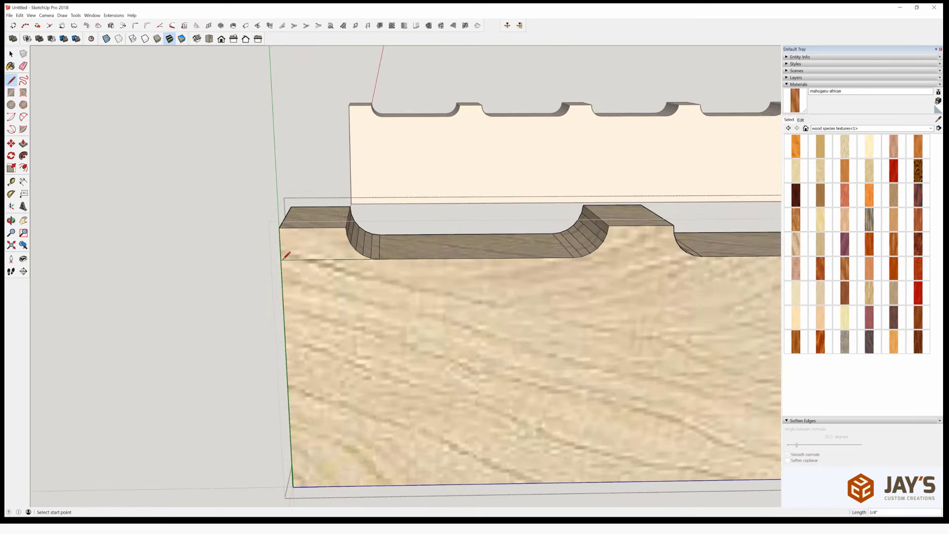
key(e)
drag(297, 226, 303, 216)
key(space)
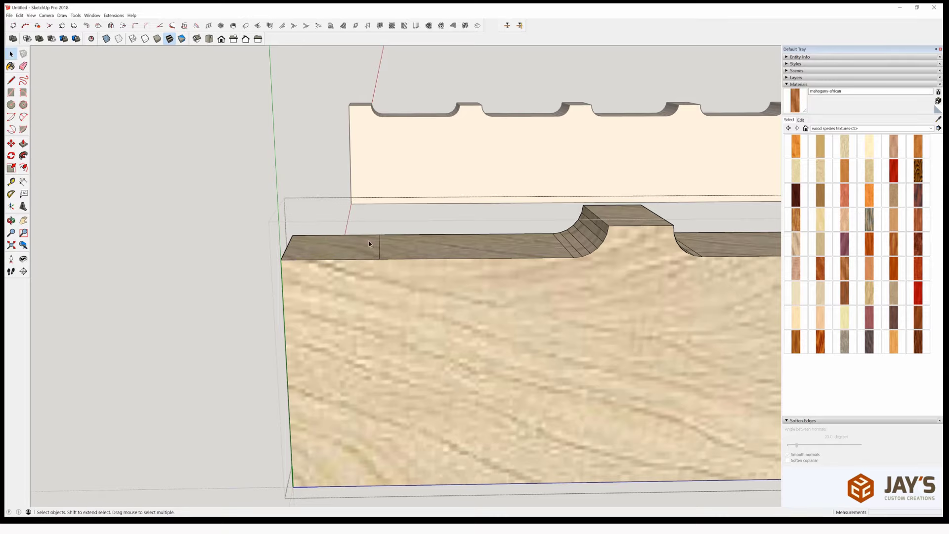
click(174, 514)
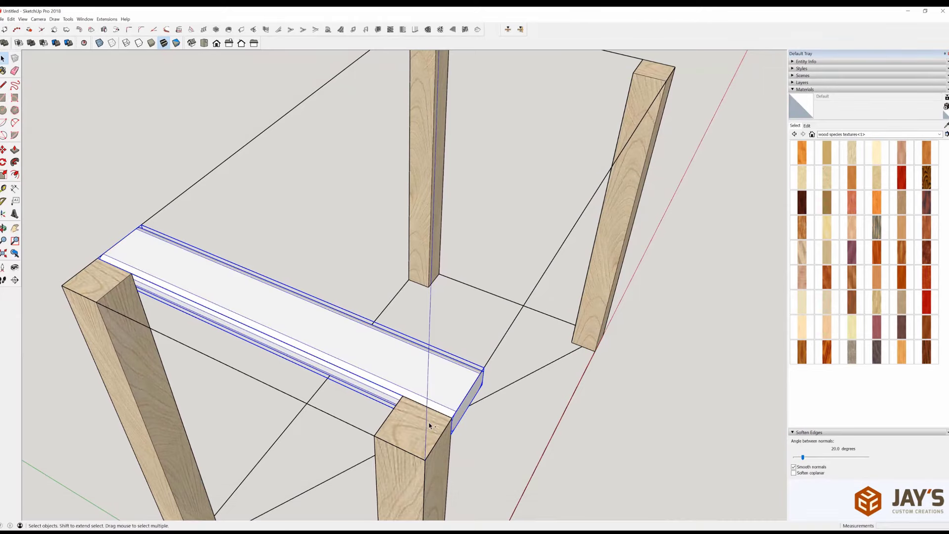
- Reset the rounded rail's red and green axes so the mahogany grain runs lengthwise
click(170, 514)
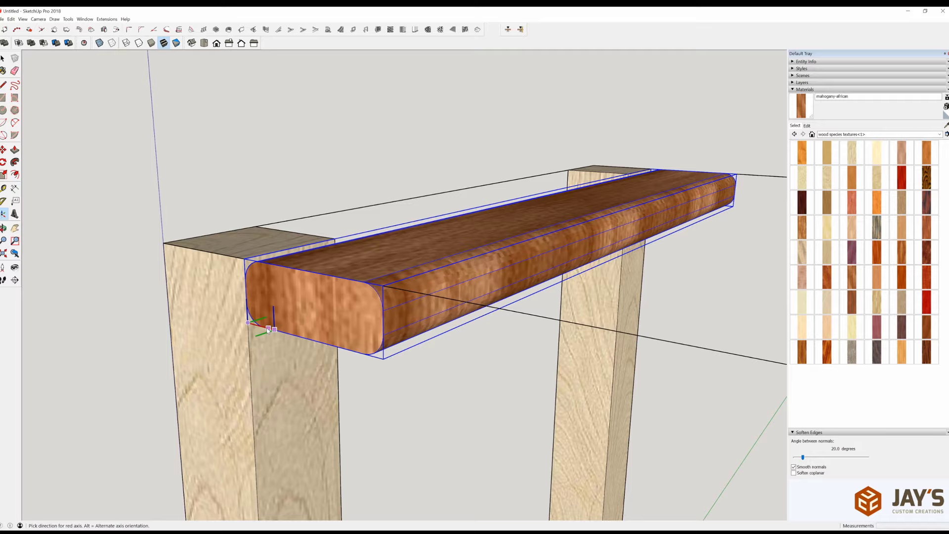
click(238, 320)
click(239, 320)
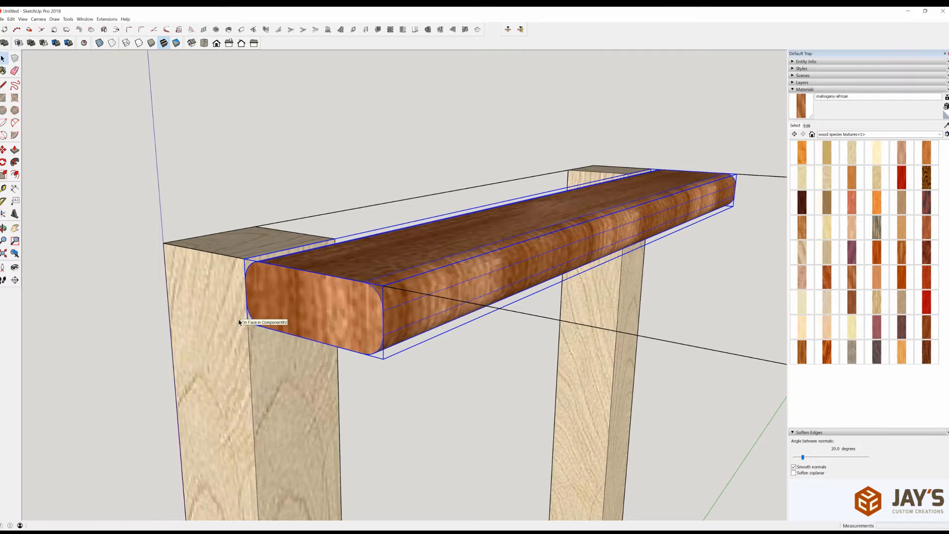
middle_drag(264, 323, 857, 358)
scroll(427, 388, down, 5)
mouse_move(427, 387)
middle_down()
mouse_move(460, 390)
mouse_move(436, 428)
middle_up()
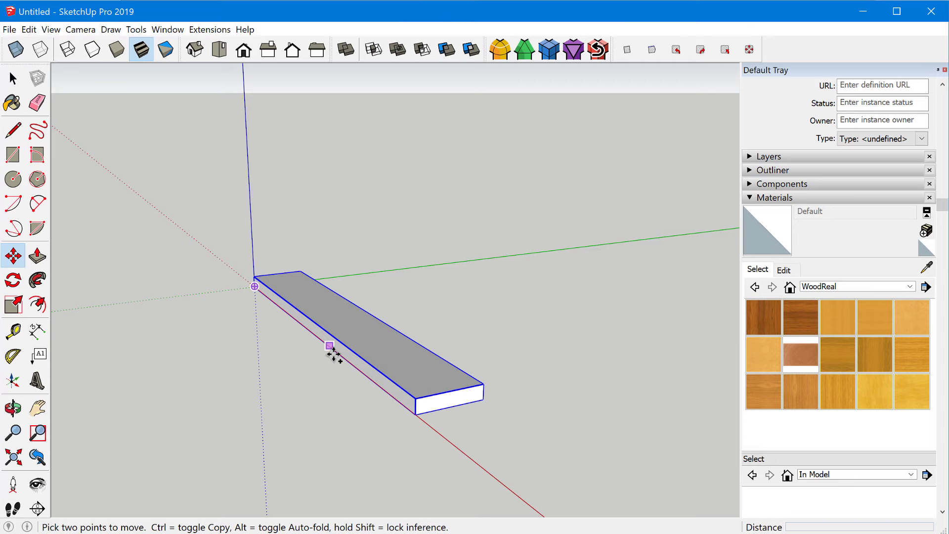
- Copy the board beside itself and array it 5x for six evenly spaced boards
click(368, 348)
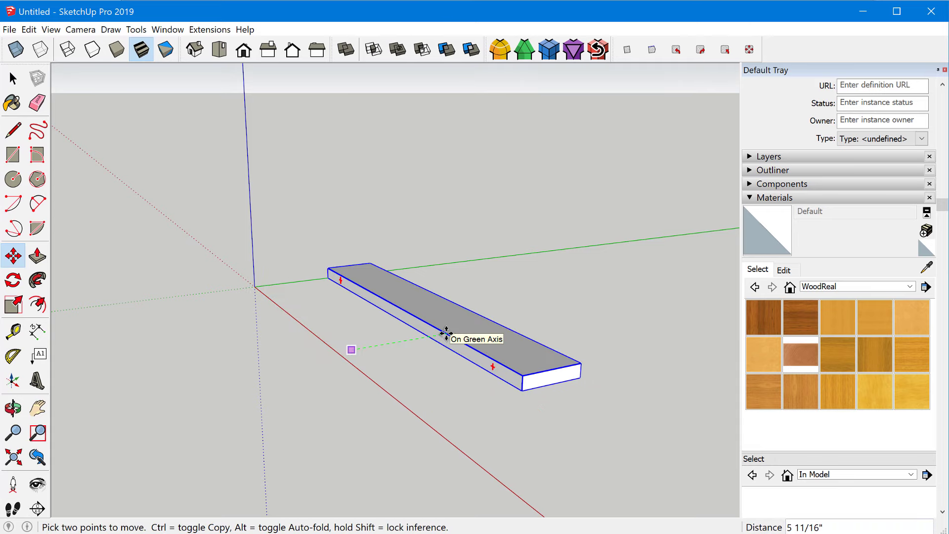
key(ctrl)
click(431, 334)
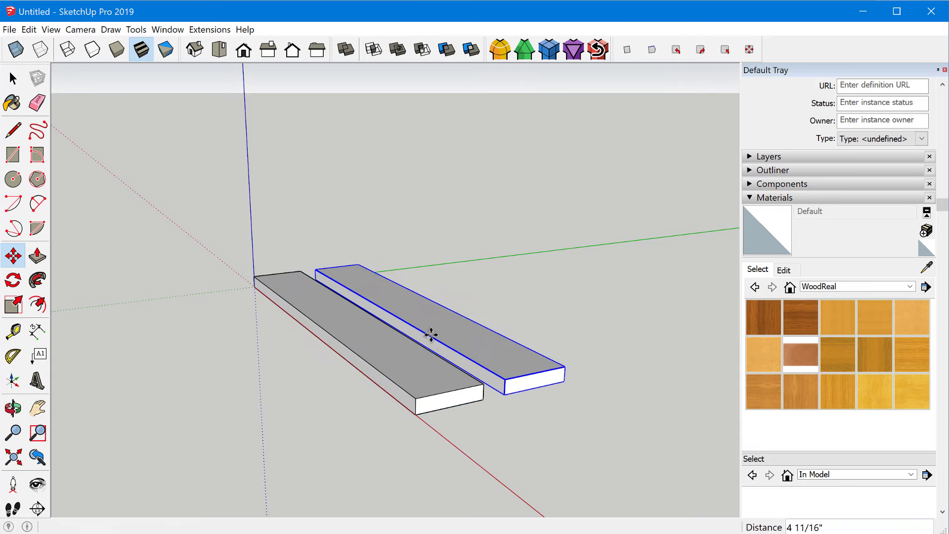
text(5x)
key(Return)
scroll(341, 434, down, 1)
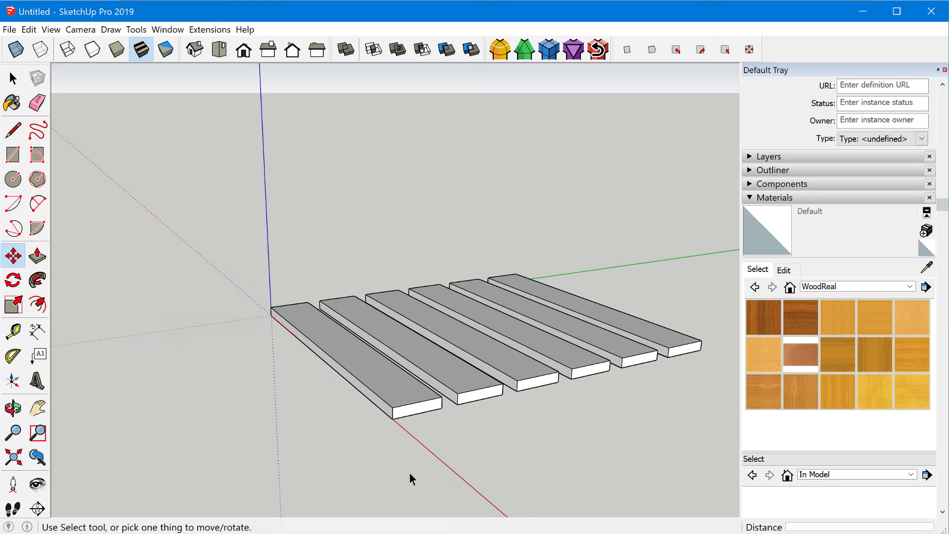
key(space)
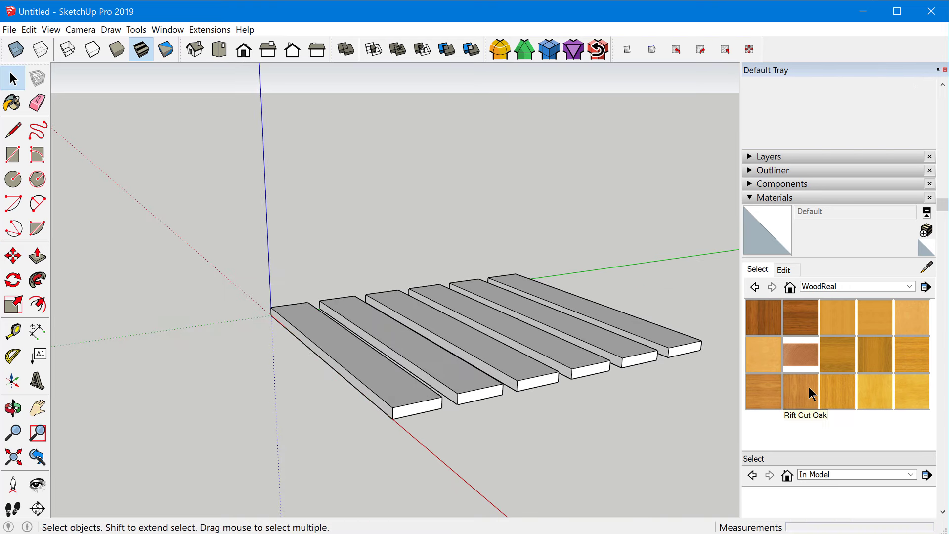
- Paint the front board with Rift Cut Oak and orbit around to inspect it
click(806, 390)
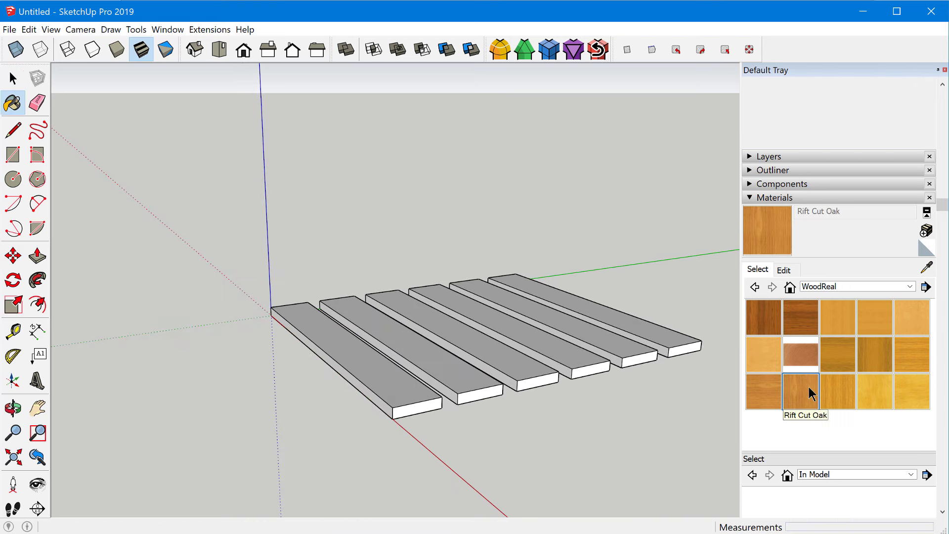
click(389, 367)
mouse_move(390, 367)
middle_down()
mouse_move(398, 388)
mouse_move(384, 375)
mouse_move(344, 380)
mouse_move(413, 430)
middle_up()
scroll(455, 451, up, 5)
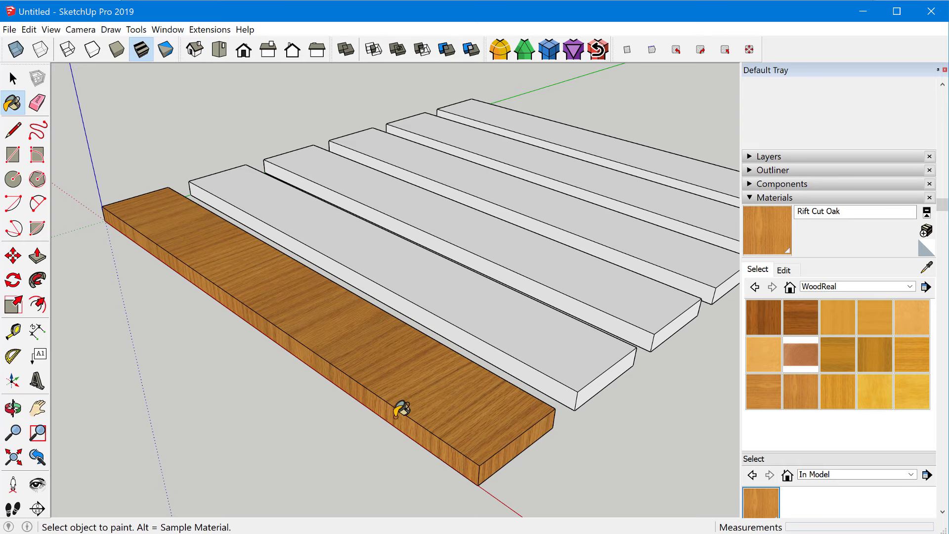
mouse_move(402, 409)
middle_down()
mouse_move(451, 417)
mouse_move(357, 427)
mouse_move(303, 360)
mouse_move(307, 417)
mouse_move(374, 390)
mouse_move(455, 335)
middle_up()
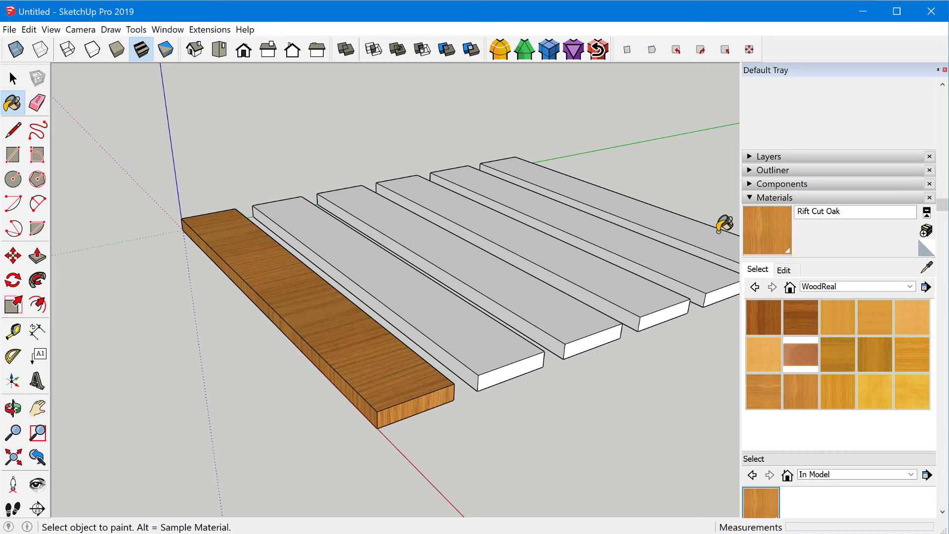
mouse_move(500, 326)
middle_down()
mouse_move(403, 343)
mouse_move(428, 356)
middle_up()
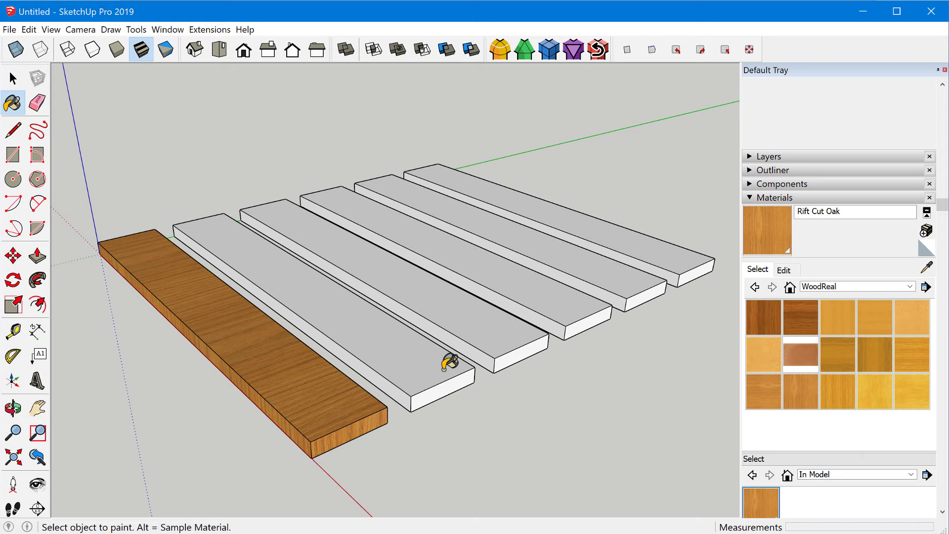
key(space)
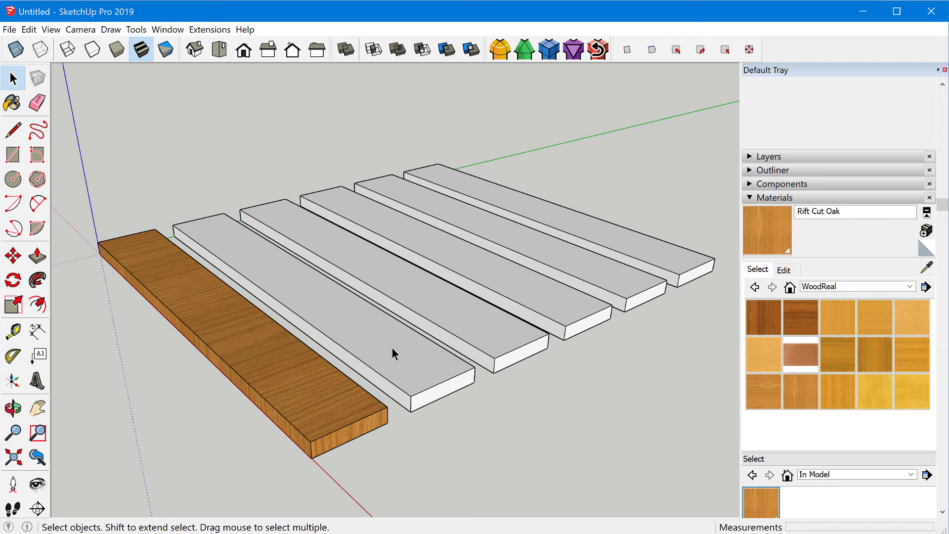
- Undo the paint, then paint every face inside the front board's group with Rift Cut Oak
key(ctrl+z)
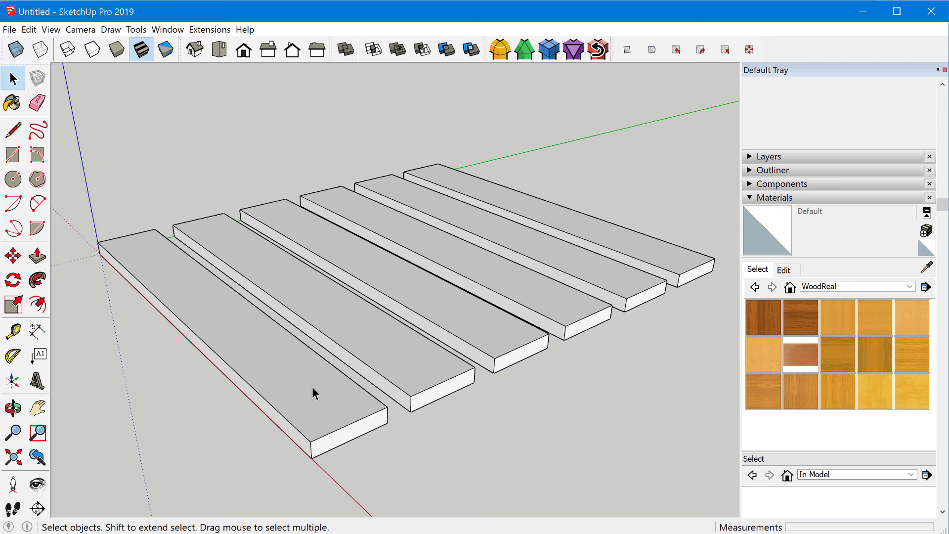
double_click(312, 387)
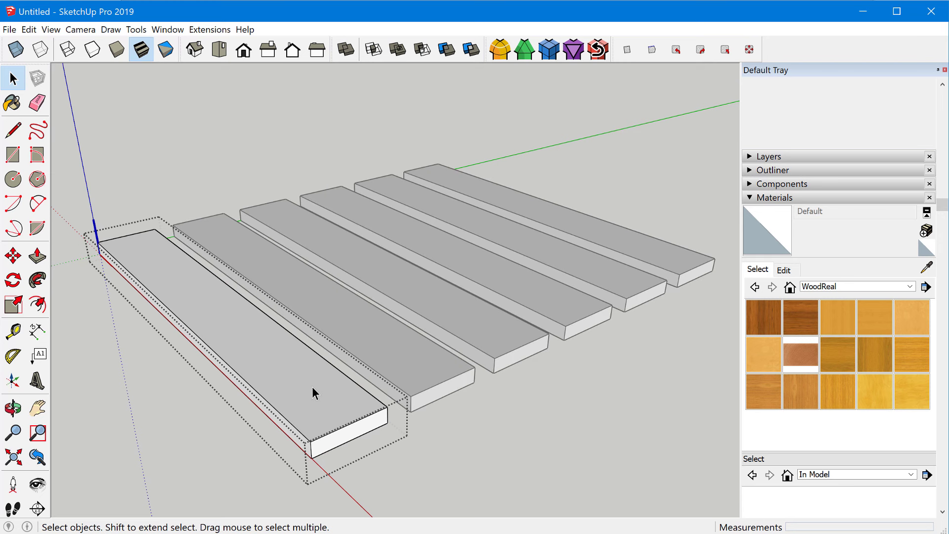
key(ctrl+a)
key(b)
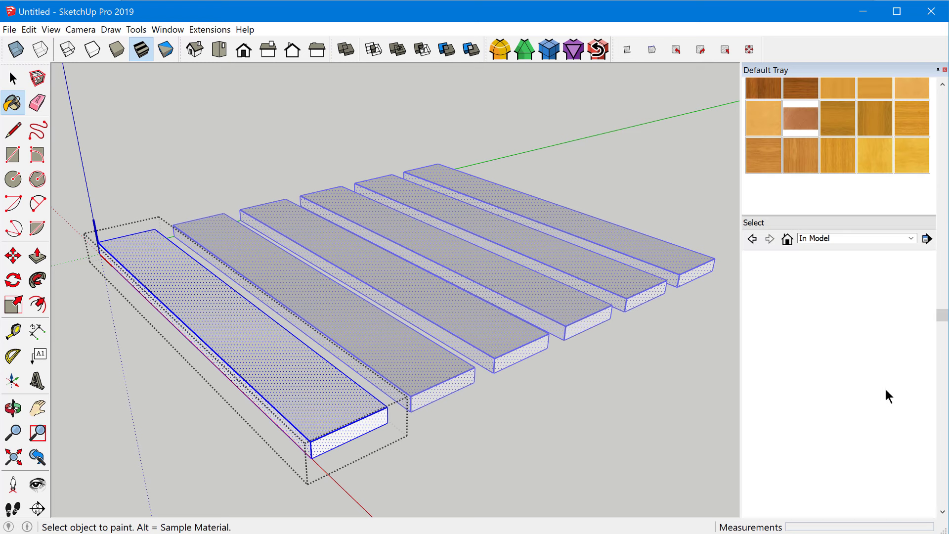
click(798, 336)
click(309, 390)
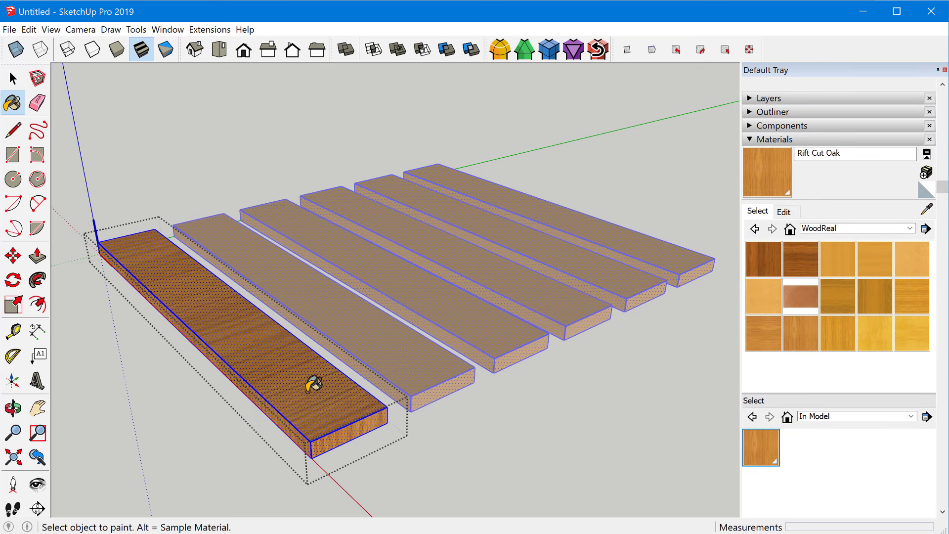
key(space)
click(472, 419)
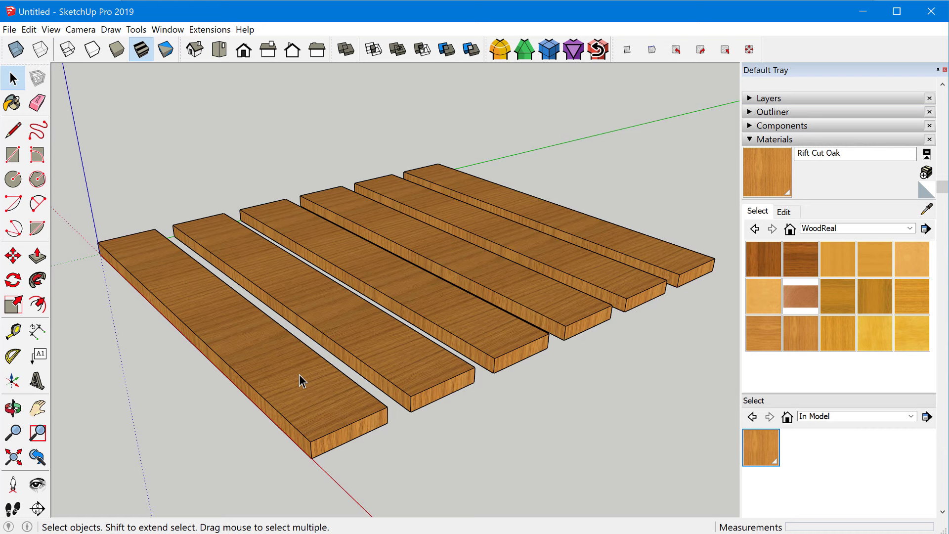
- Undo the oak on the boards and reopen the first board's group, selecting its top face
double_click(317, 400)
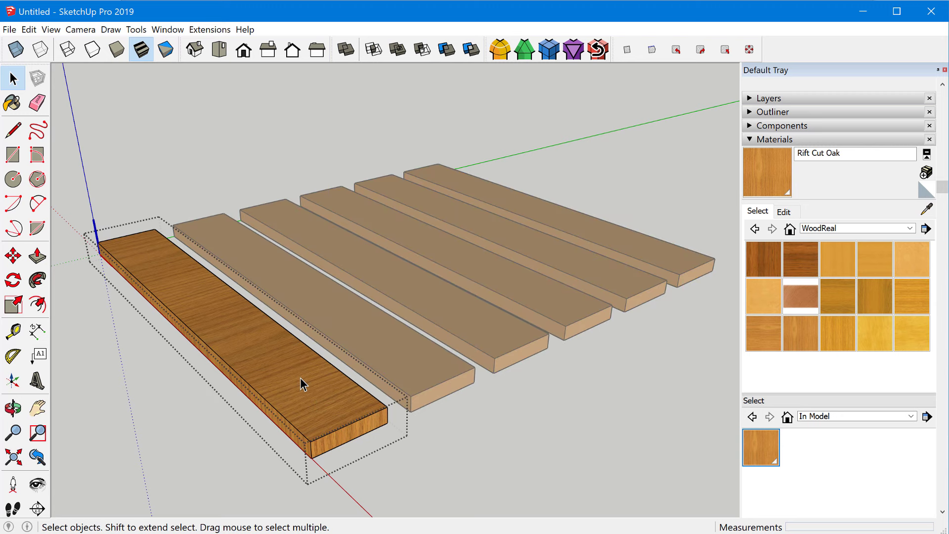
click(458, 419)
key(ctrl+z)
key(ctrl+z)
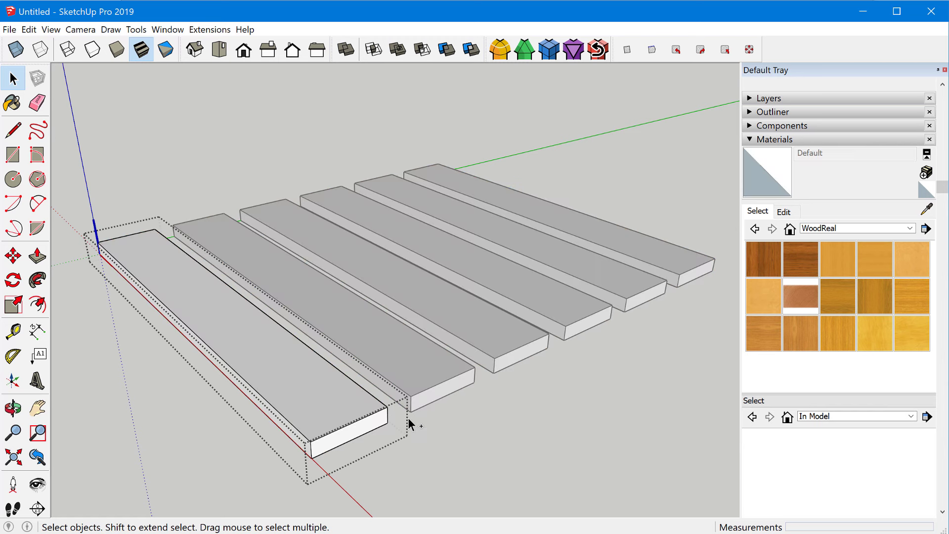
click(426, 429)
double_click(301, 382)
key(ctrl+a)
click(273, 342)
- Select all faces and edges of the first board and paint them Rift Cut Oak
middle_drag(323, 415, 312, 287)
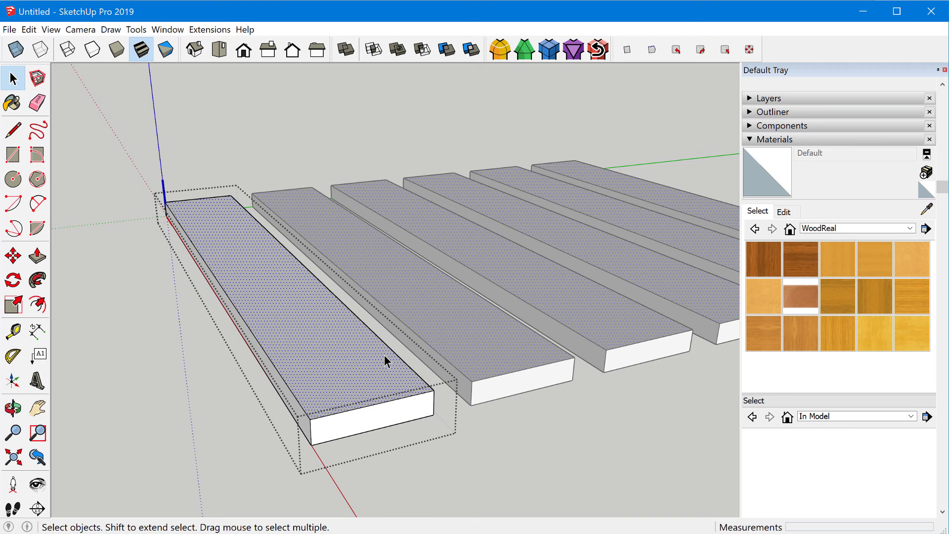
triple_click(337, 364)
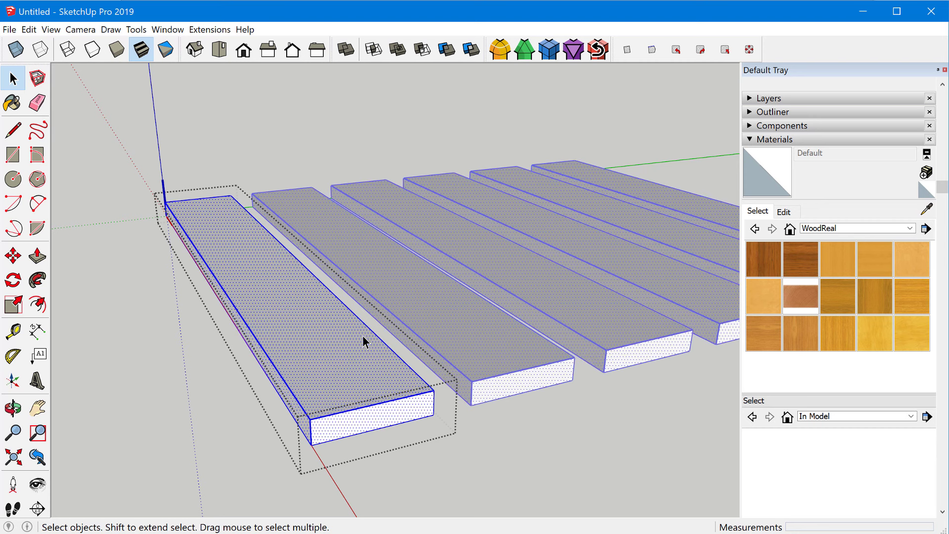
click(805, 336)
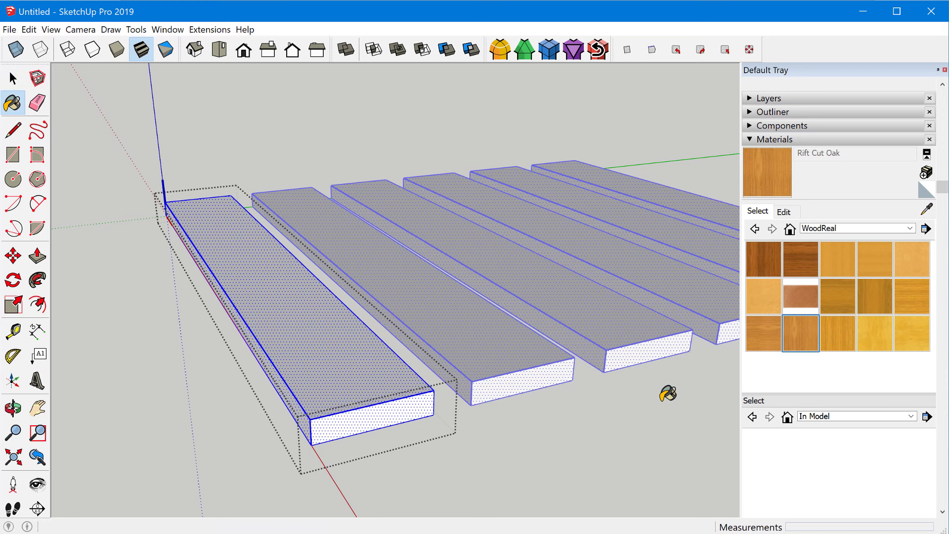
click(319, 361)
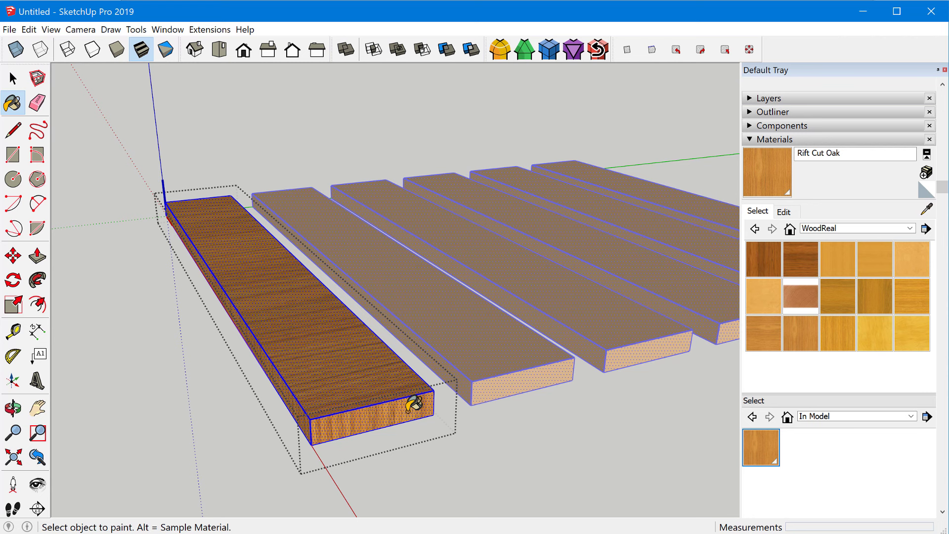
- Undo the oak and paint the board's end face with Oak End Grain
key(ctrl+z)
key(space)
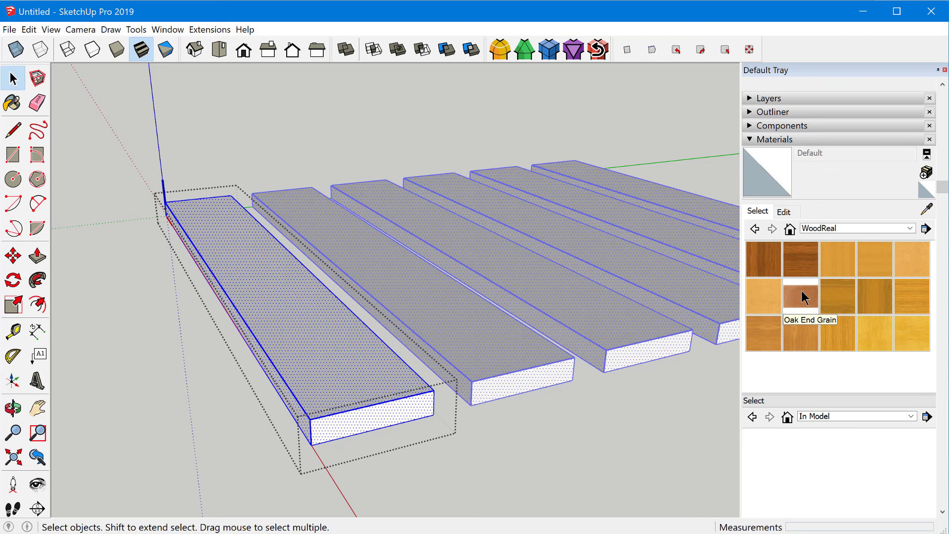
click(803, 297)
key(space)
click(385, 437)
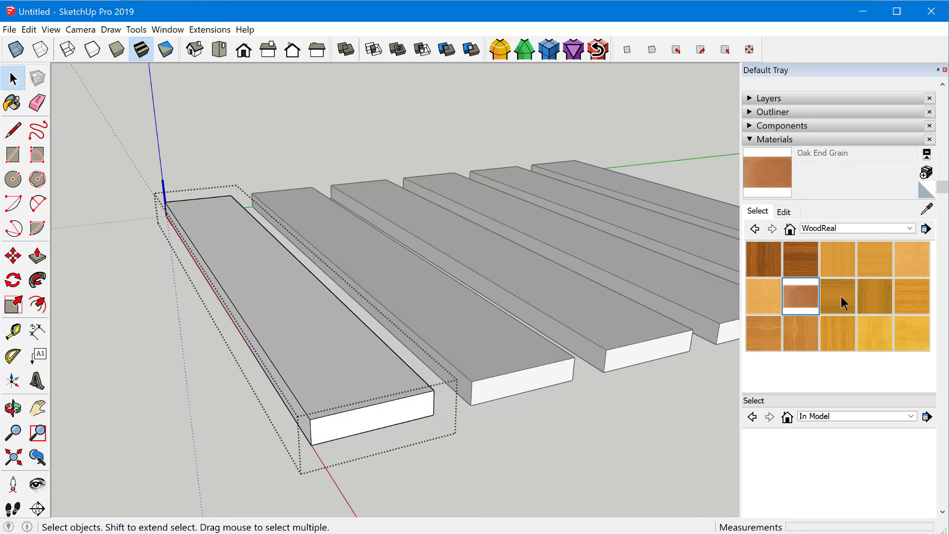
key(b)
click(392, 407)
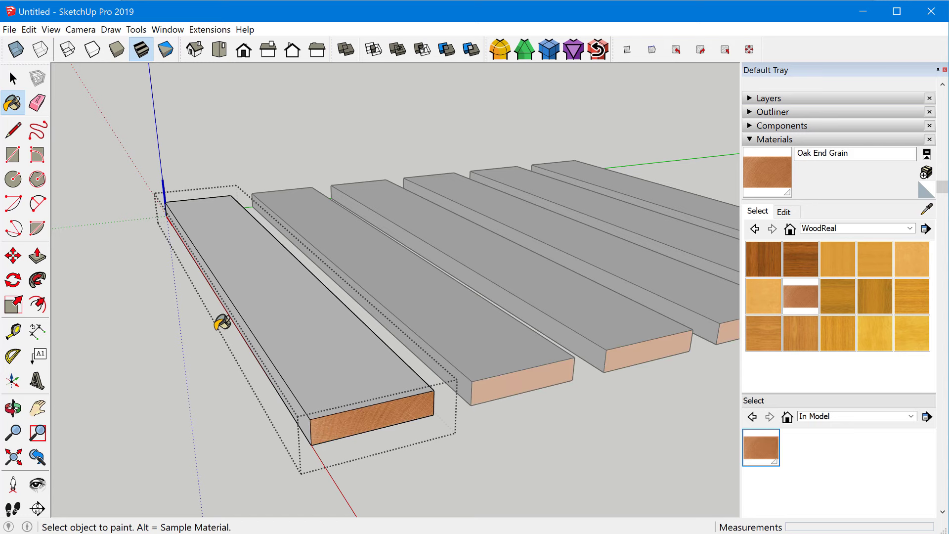
mouse_move(221, 323)
middle_down()
mouse_move(672, 299)
mouse_move(377, 337)
mouse_move(313, 296)
mouse_move(326, 322)
mouse_move(388, 364)
middle_up()
- Select all board geometry, paint it Rift Cut Oak, then undo that paint
key(space)
key(ctrl+a)
click(800, 333)
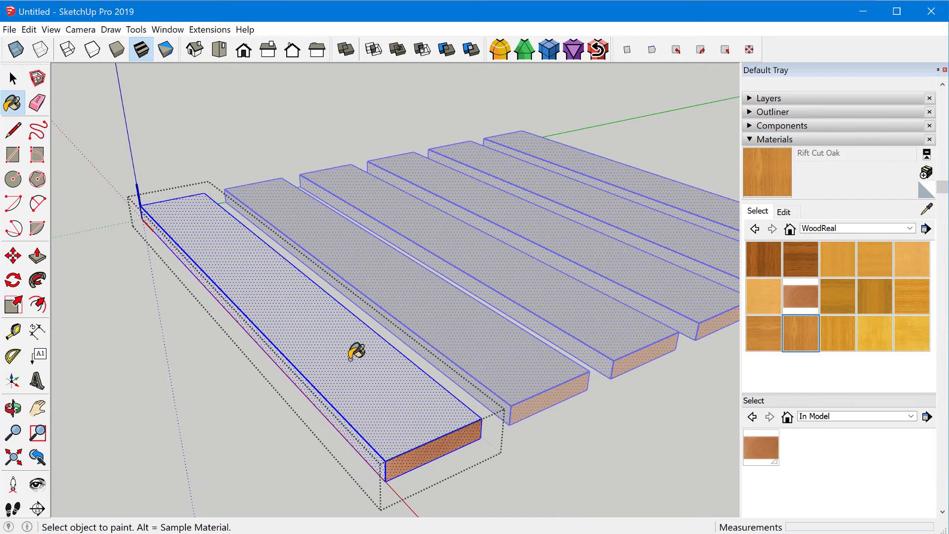
click(406, 403)
key(ctrl+z)
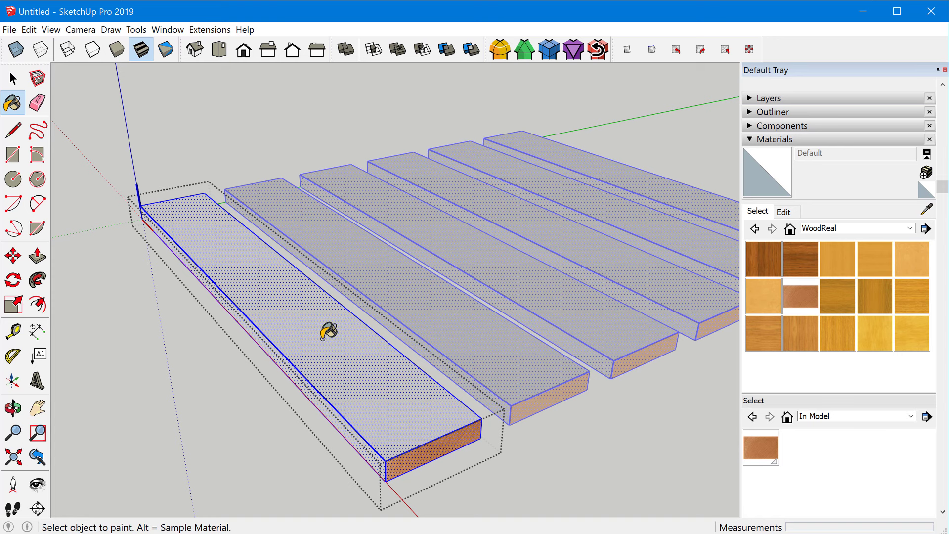
- Fill the board's connected grey faces with Rift Cut Oak using the Ctrl fill mode
middle_drag(329, 331, 430, 398)
key(space)
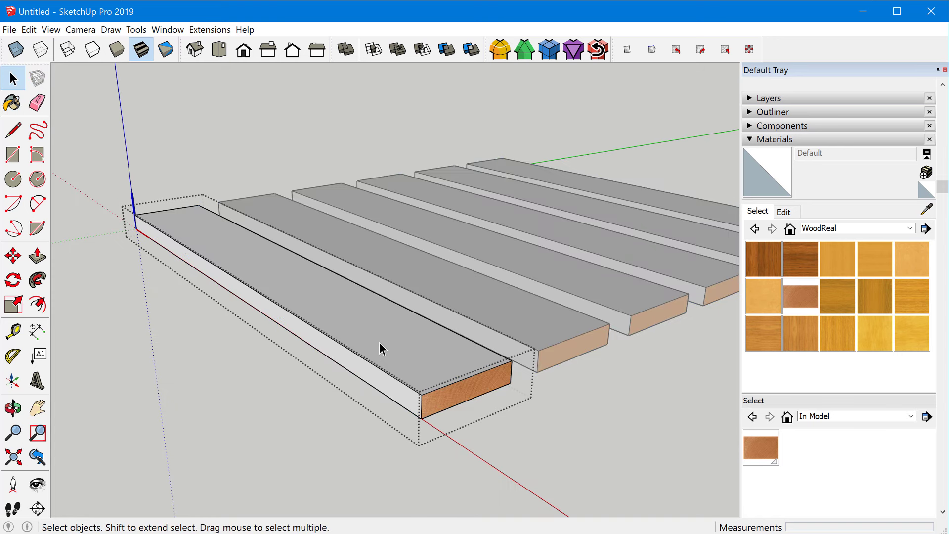
key(b)
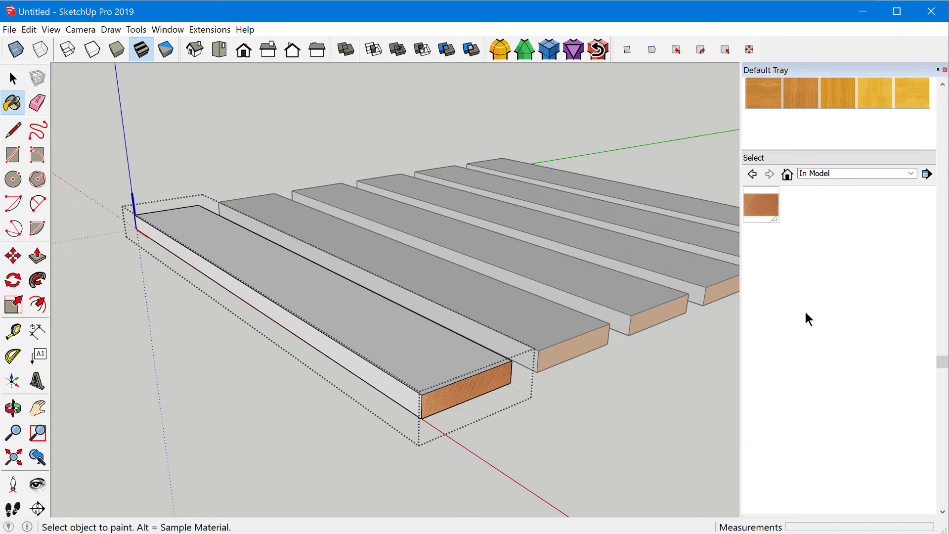
scroll(808, 321, up, 3)
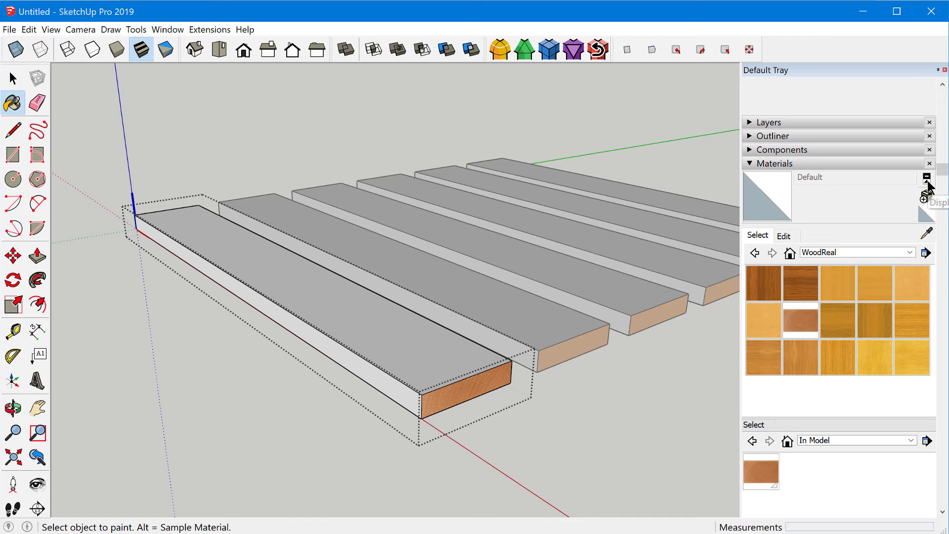
click(927, 179)
click(800, 357)
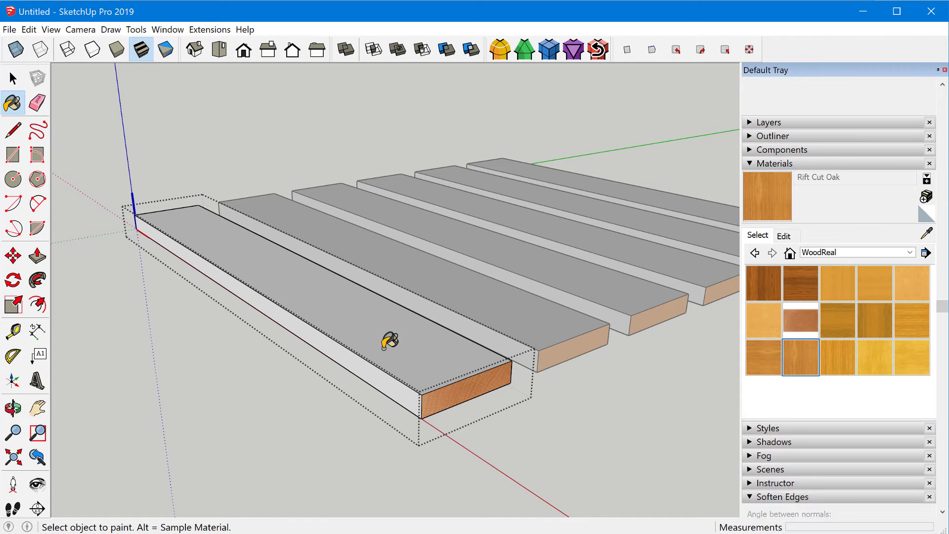
key(ctrl)
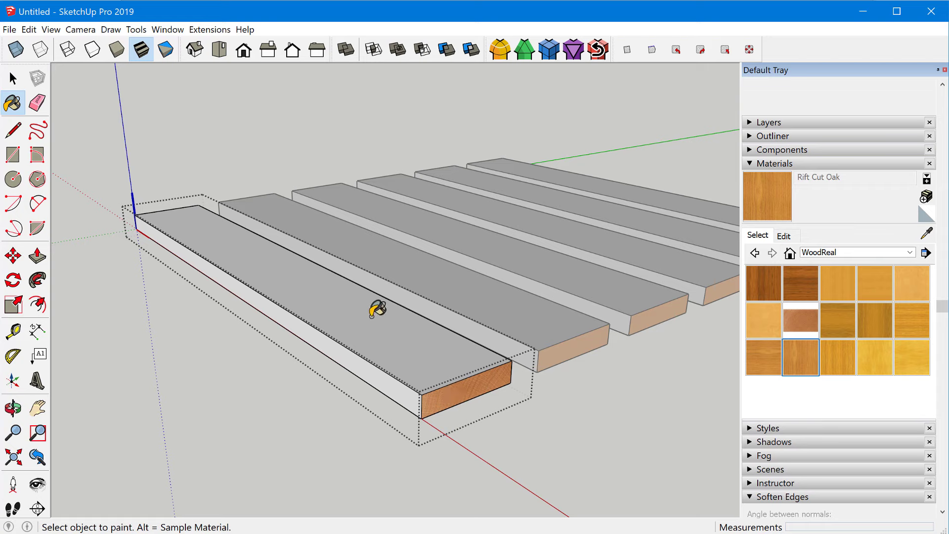
key(ctrl)
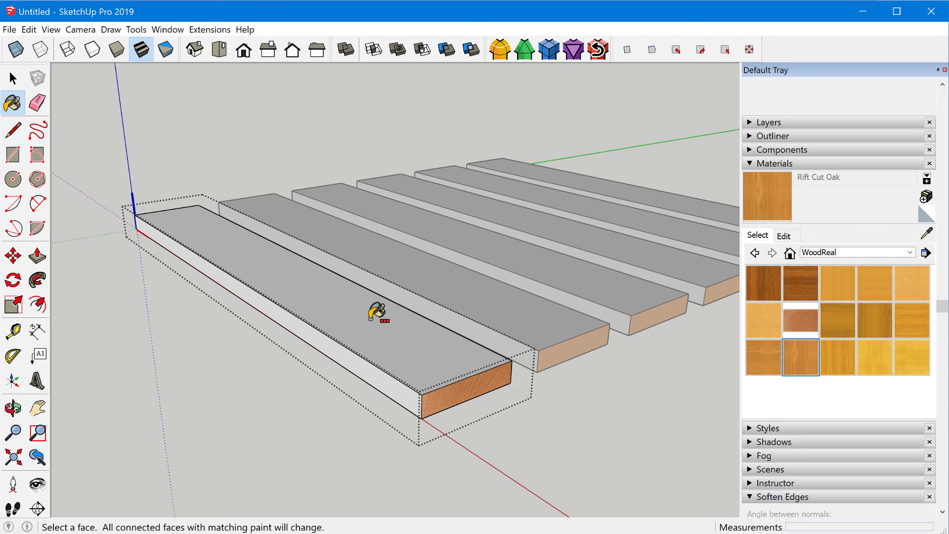
ctrl+click(371, 318)
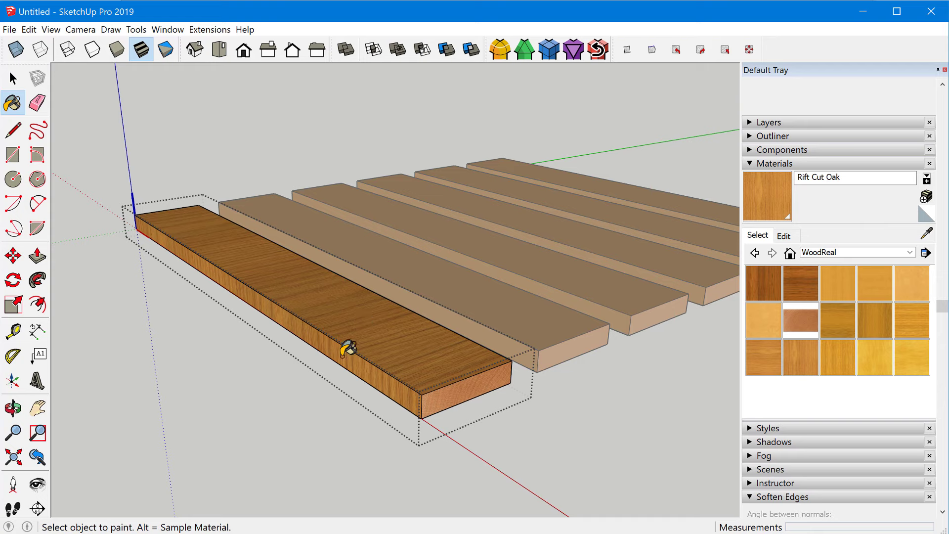
scroll(373, 335, up, 2)
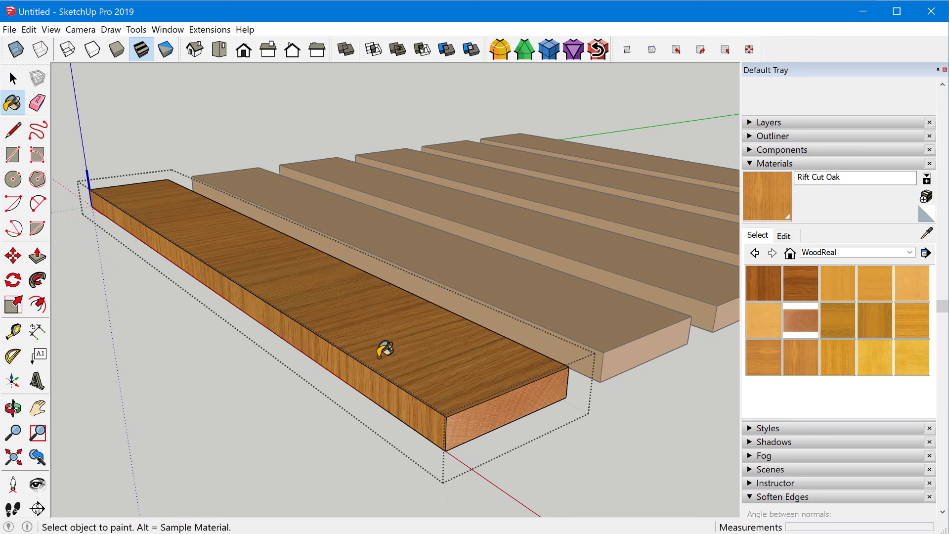
- Undo the oak paint and show Entity Info for the selected top face
key(ctrl+z)
key(space)
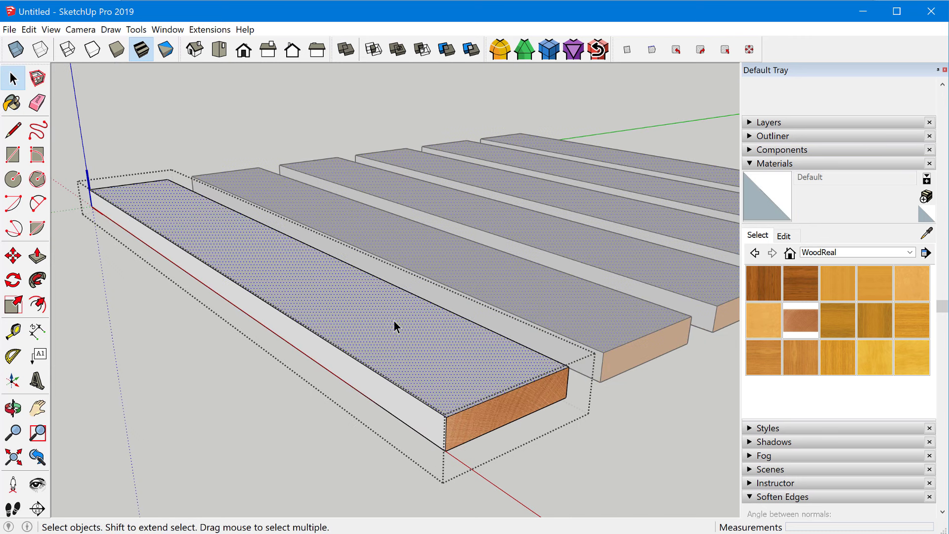
key(shift+e)
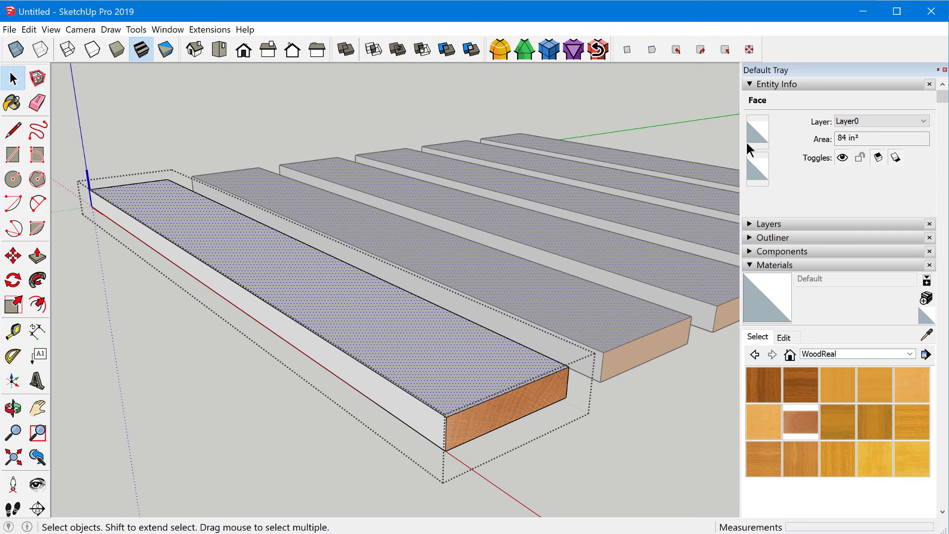
middle_drag(420, 377, 438, 317)
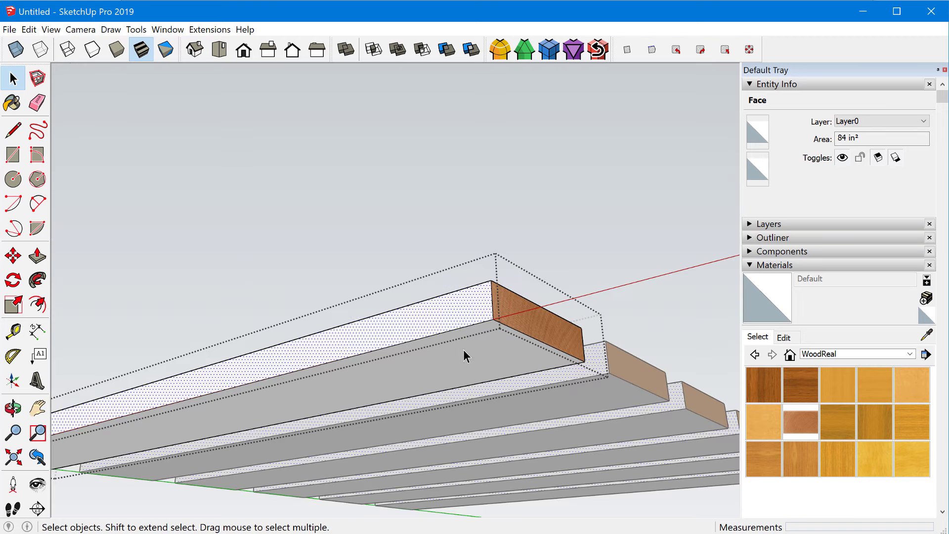
middle_drag(464, 349, 538, 422)
- Paint the board's grey top and sides with Rift Cut Oak and check from below
key(b)
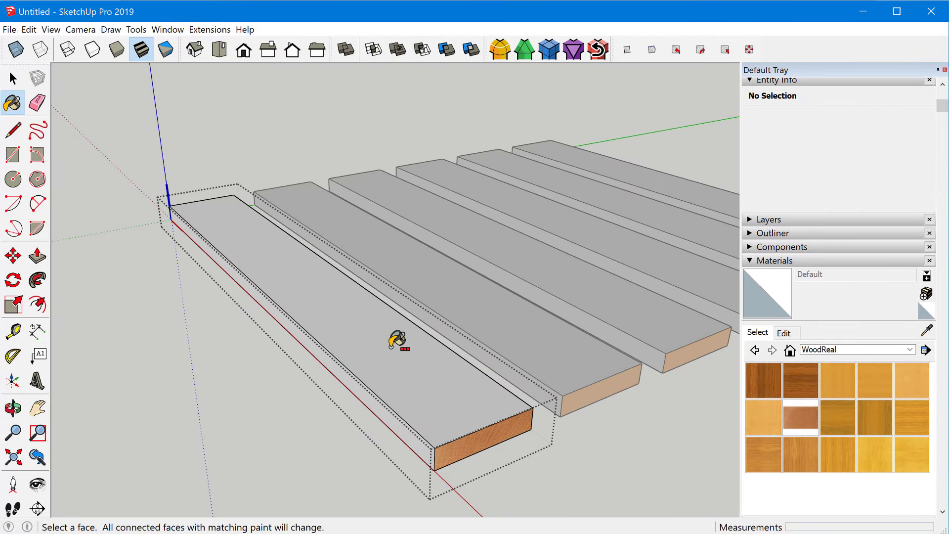
click(802, 454)
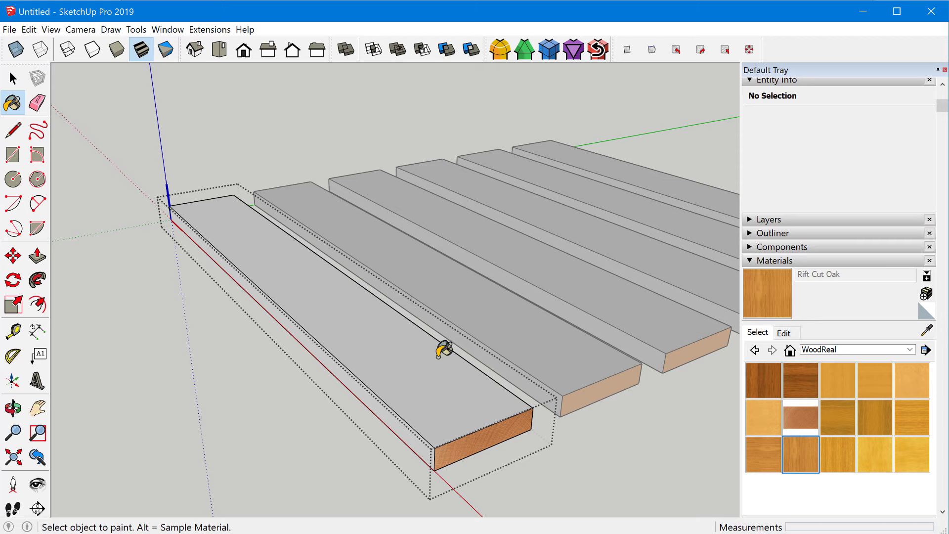
click(378, 338)
mouse_move(402, 394)
middle_down()
mouse_move(440, 182)
mouse_move(408, 187)
mouse_move(423, 356)
mouse_move(414, 372)
middle_up()
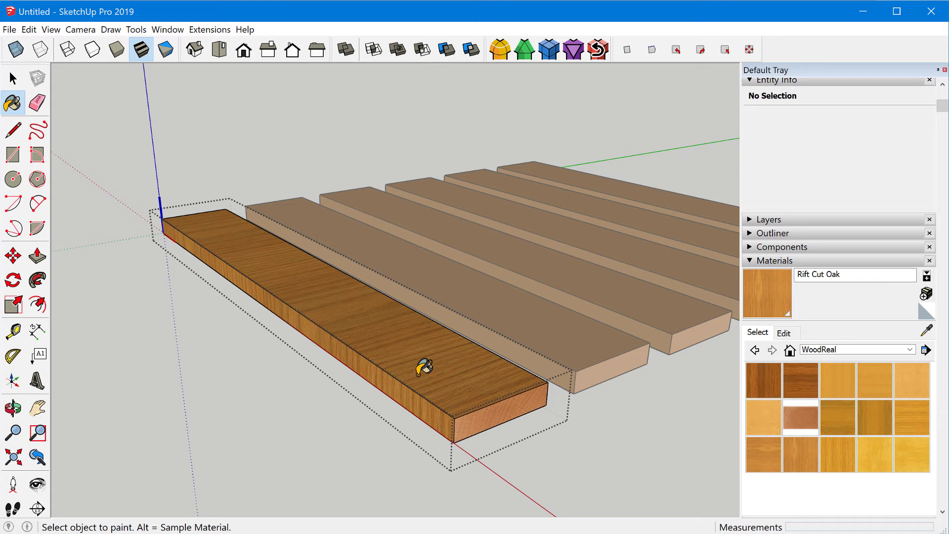
- Choose Texture > Position from the front board's top-face context menu
key(space)
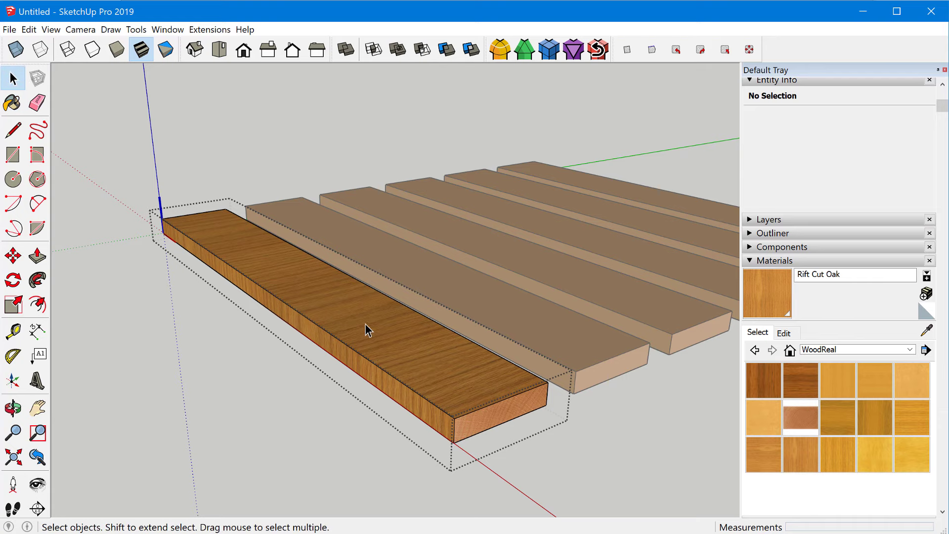
right_click(354, 307)
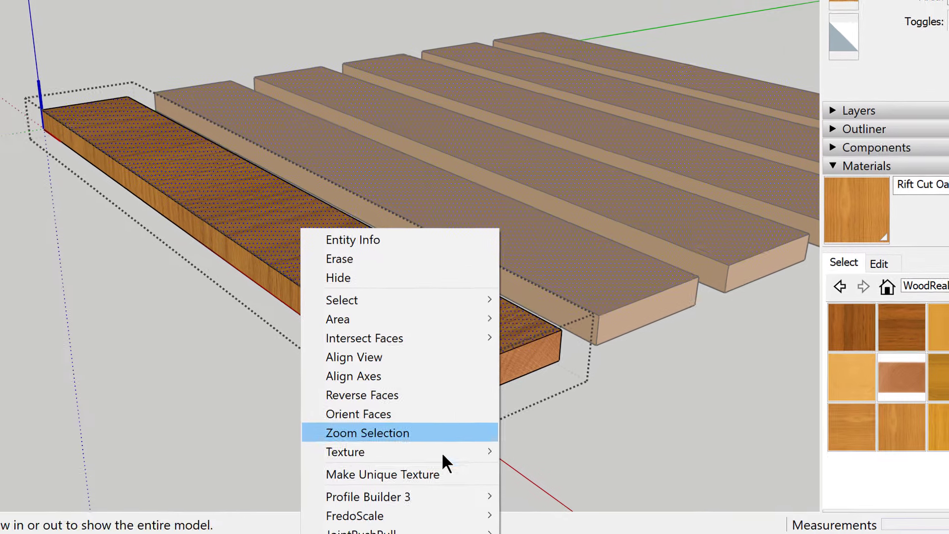
mouse_move(382, 473)
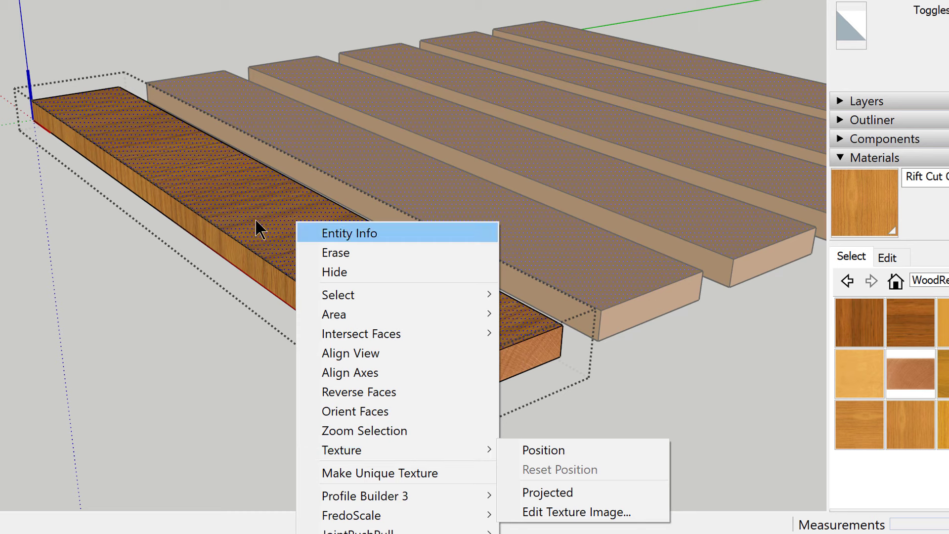
mouse_move(380, 450)
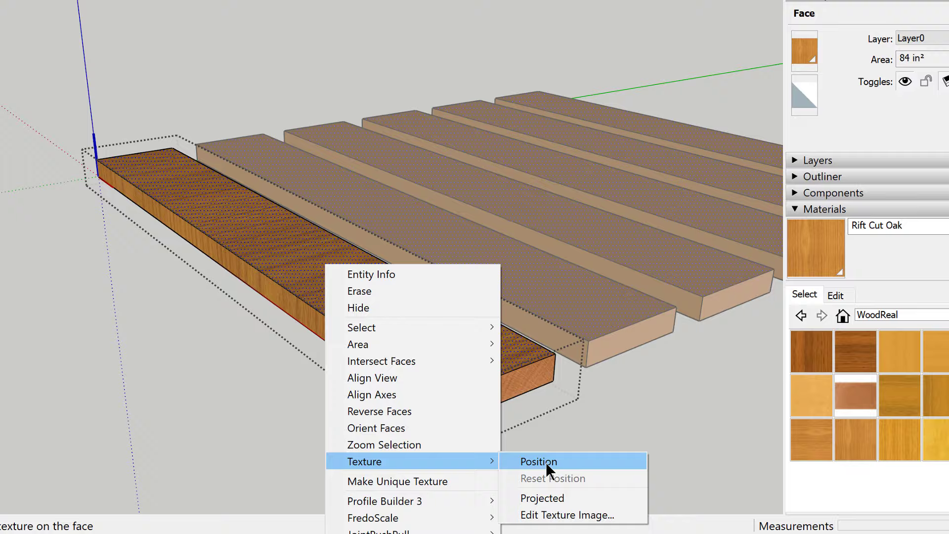
- Rotate the top face's Rift Cut Oak texture with the green pin so the grain runs lengthwise
click(549, 451)
scroll(381, 405, down, 2)
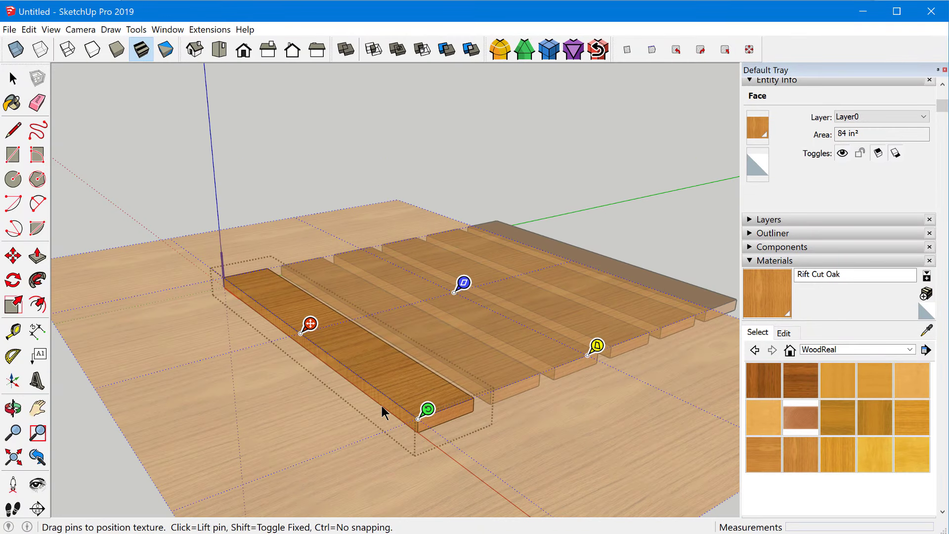
right_click(310, 324)
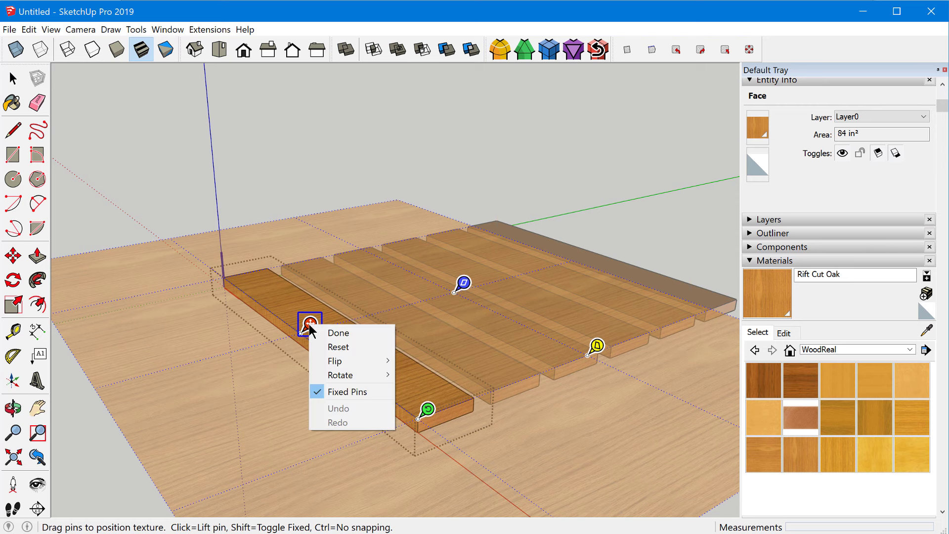
click(344, 388)
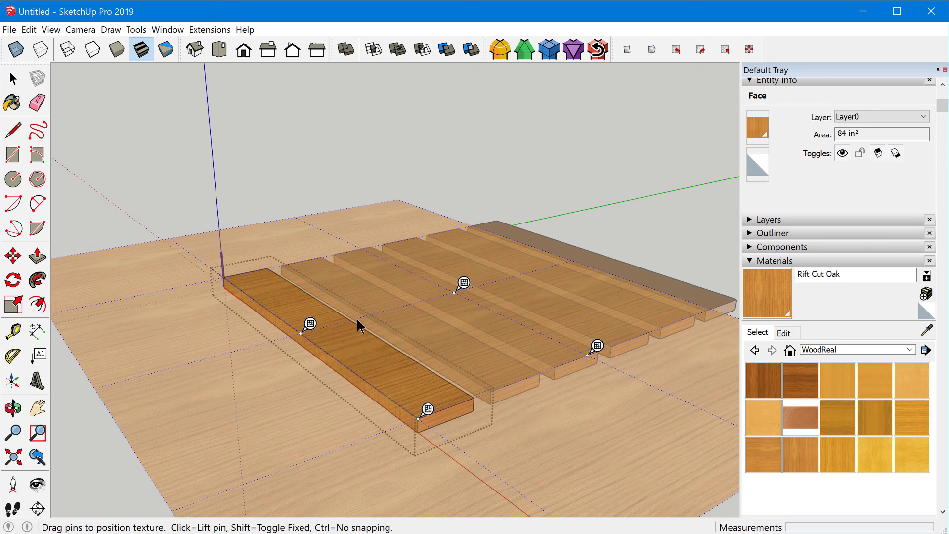
right_click(310, 324)
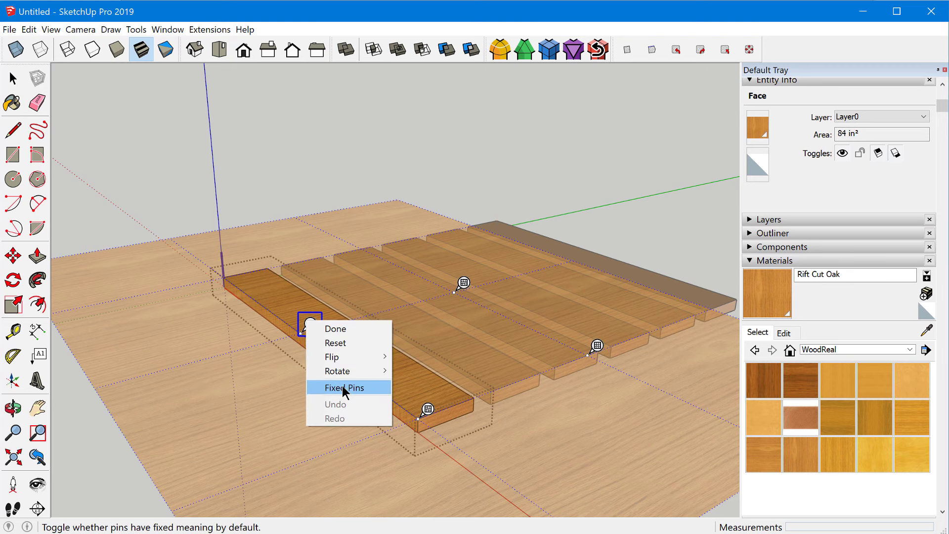
click(342, 386)
drag(427, 413, 449, 289)
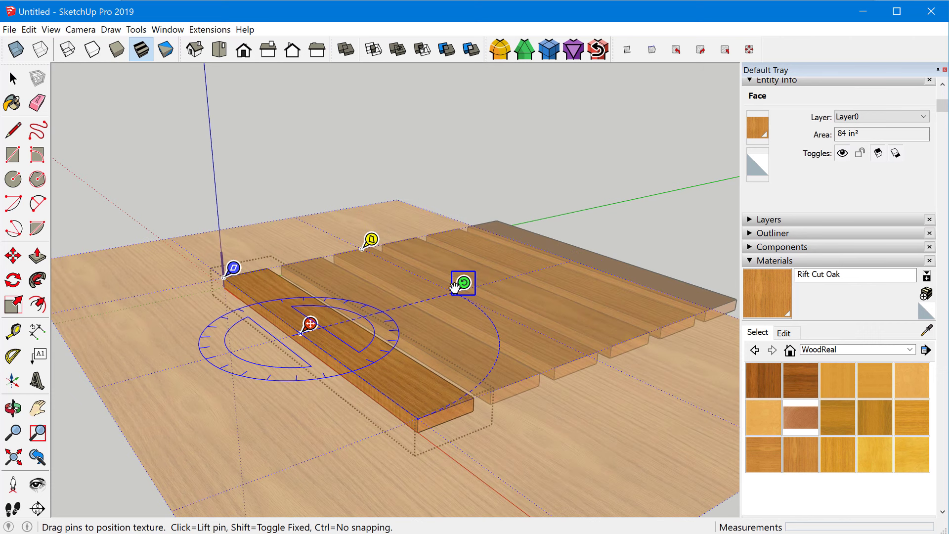
drag(454, 287, 454, 287)
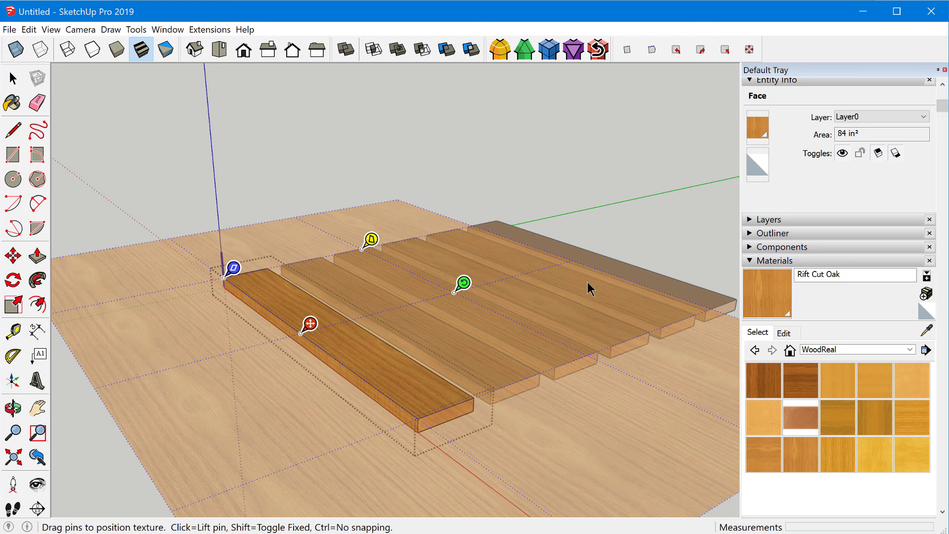
click(611, 256)
- Orbit over the planks, open the front board group, and inspect the grain on its faces
click(474, 455)
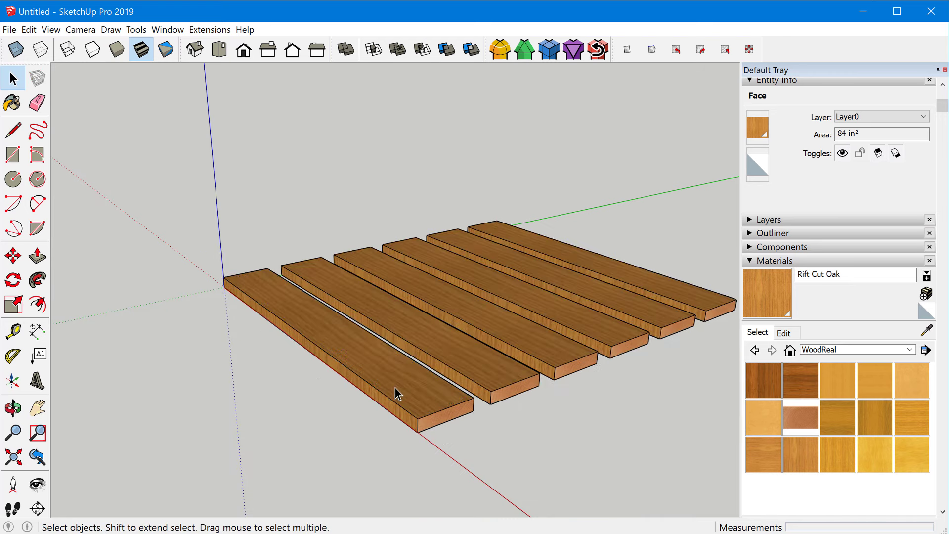
scroll(399, 392, up, 3)
scroll(377, 388, up, 3)
middle_drag(441, 381, 400, 445)
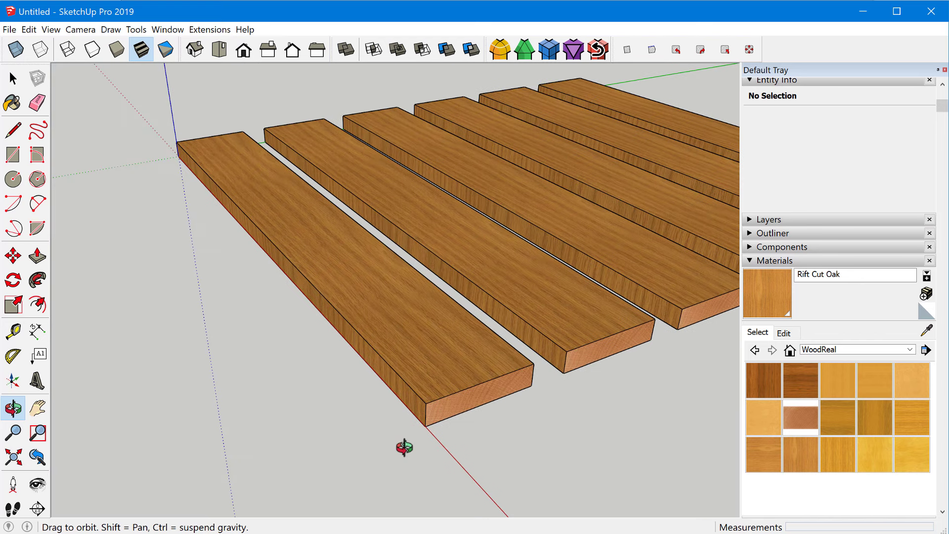
middle_drag(383, 356, 417, 227)
double_click(390, 359)
scroll(418, 221, up, 2)
right_click(418, 215)
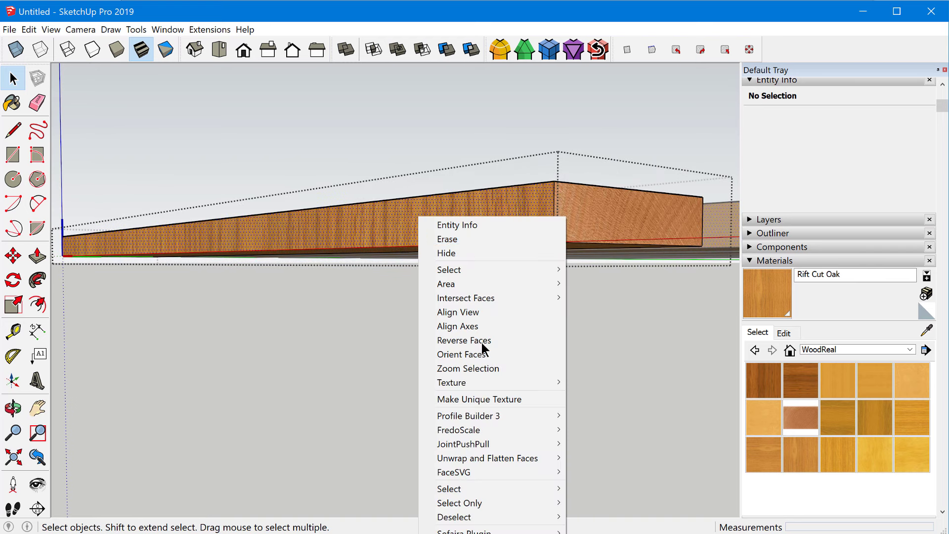
click(482, 191)
middle_drag(482, 192, 495, 360)
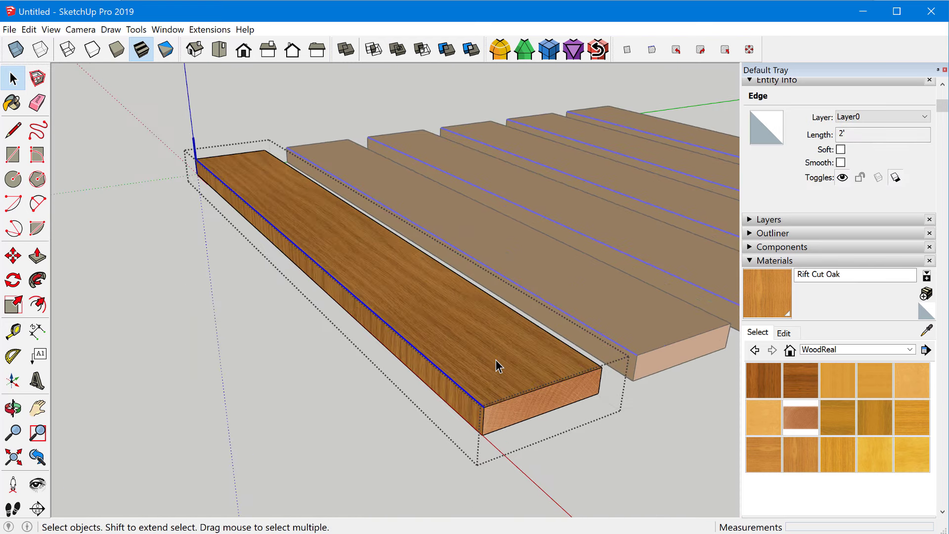
- Sample the rotated top-face wood and fill all of the board's connected faces with it
key(b)
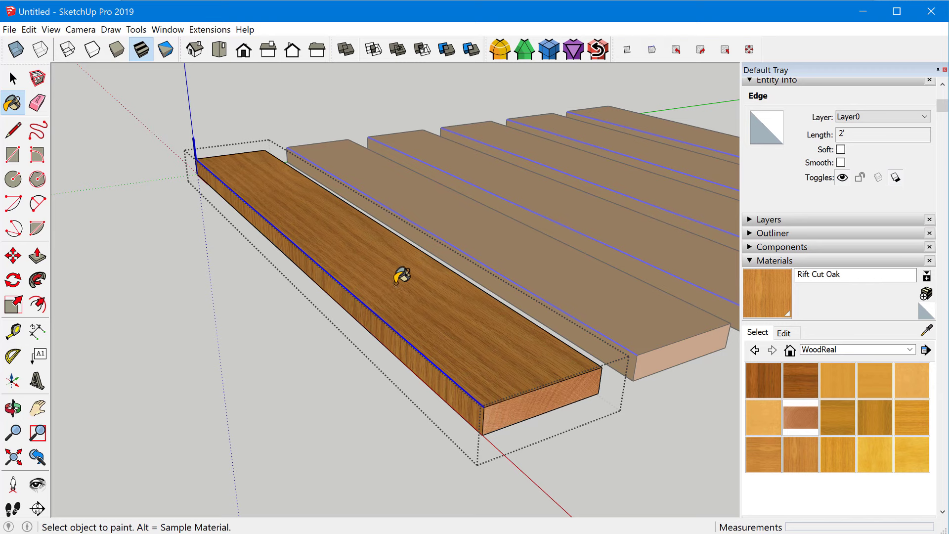
key(alt)
mouse_move(447, 365)
middle_down()
mouse_move(471, 217)
mouse_move(475, 350)
mouse_move(493, 351)
mouse_move(424, 295)
mouse_move(413, 271)
mouse_move(430, 229)
middle_up()
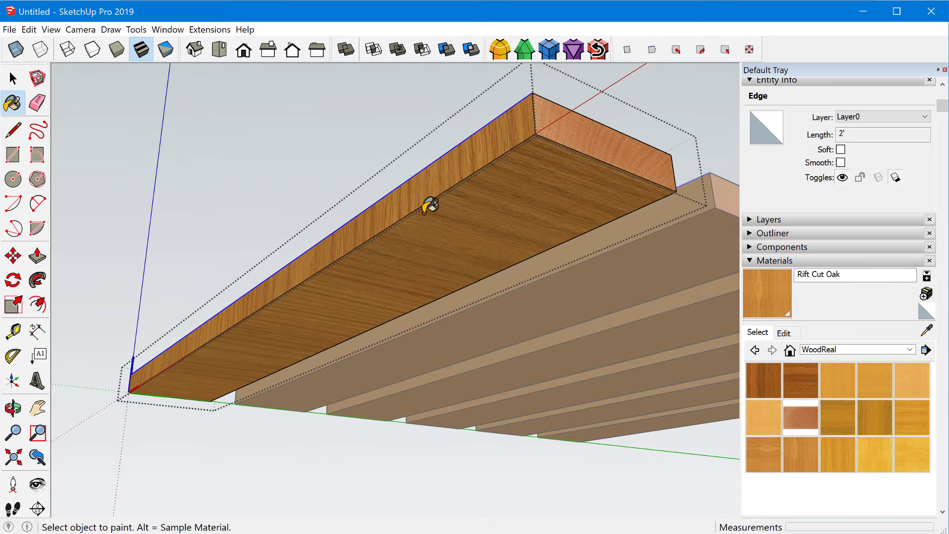
key(ctrl)
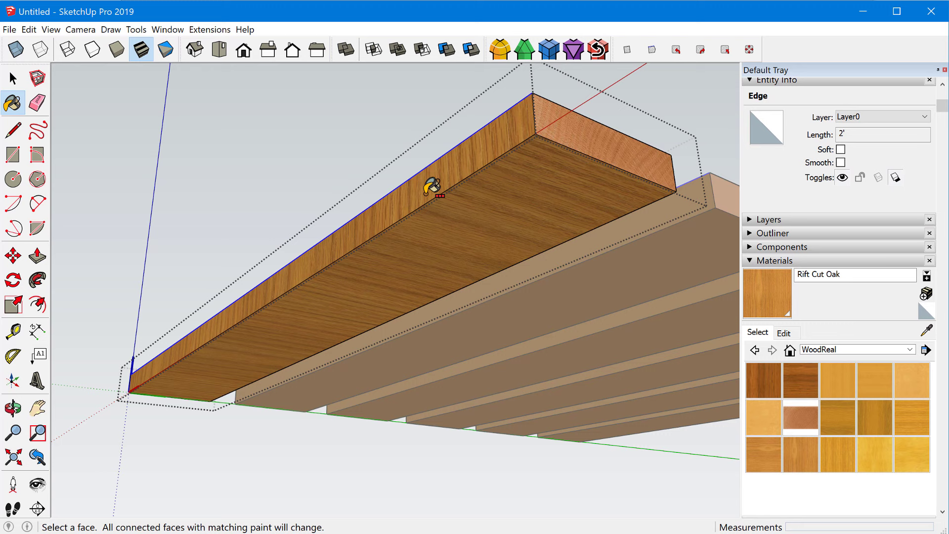
ctrl+click(427, 191)
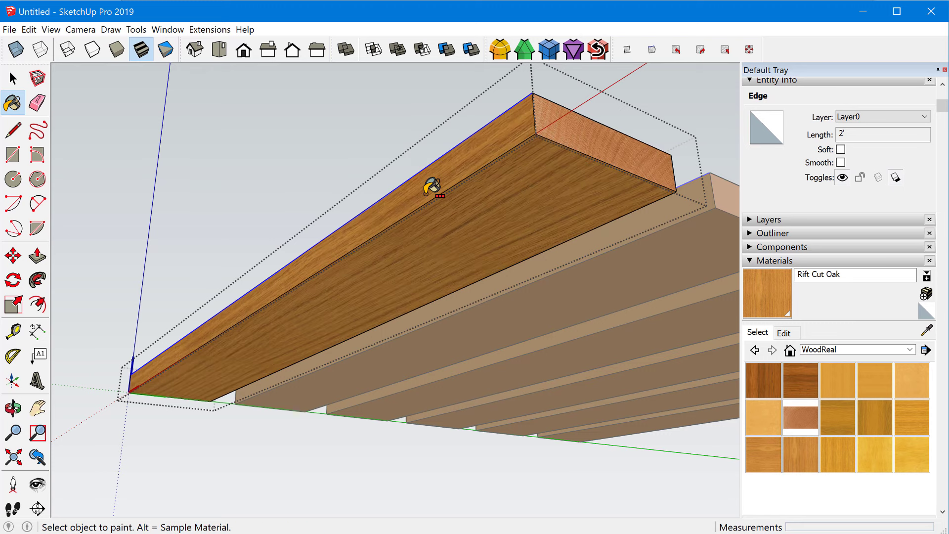
- Check the repainted board from several angles and return to the Select tool
key(ctrl)
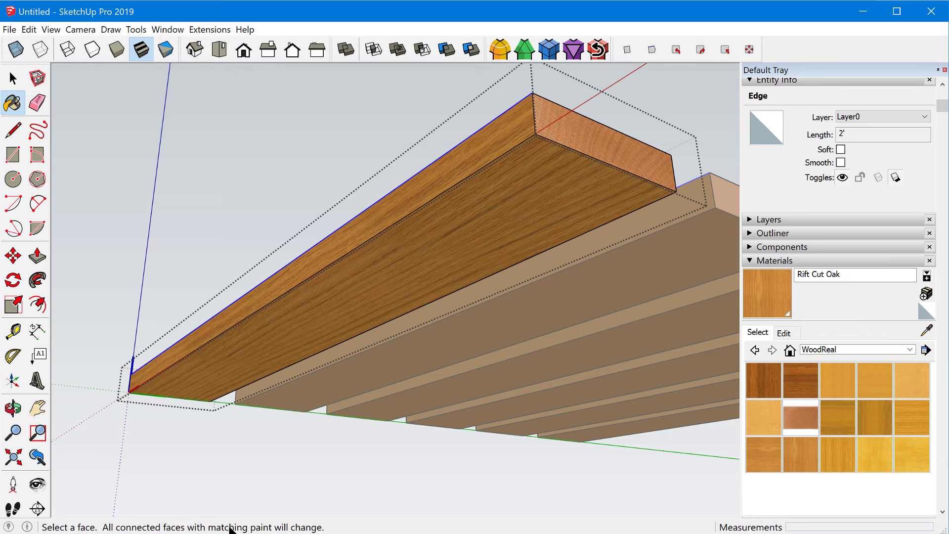
mouse_move(387, 331)
middle_down()
mouse_move(405, 187)
mouse_move(447, 195)
mouse_move(450, 233)
mouse_move(279, 381)
mouse_move(445, 229)
middle_up()
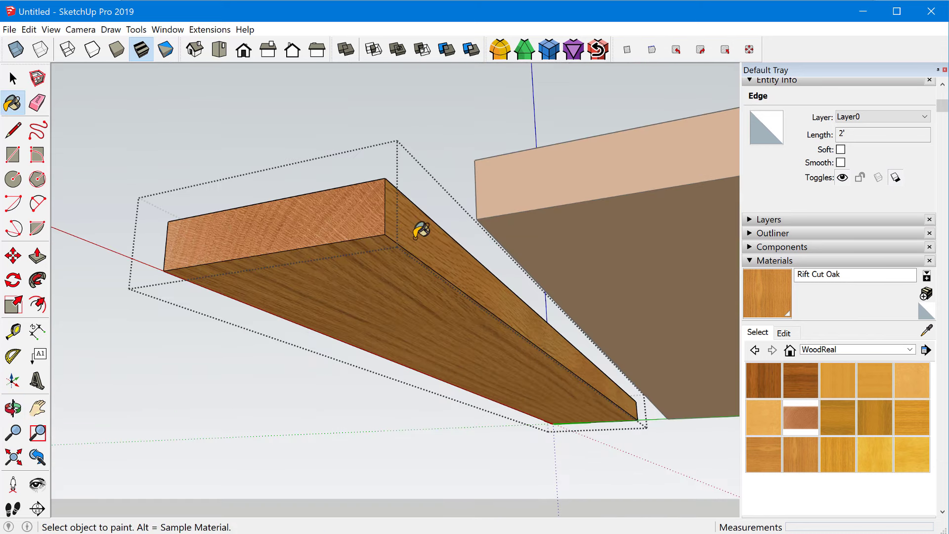
mouse_move(356, 296)
middle_down()
mouse_move(519, 328)
mouse_move(638, 474)
mouse_move(604, 419)
mouse_move(574, 435)
mouse_move(324, 339)
mouse_move(227, 354)
mouse_move(49, 274)
mouse_move(40, 254)
mouse_move(384, 322)
mouse_move(464, 301)
mouse_move(482, 345)
middle_up()
key(space)
scroll(474, 348, up, 4)
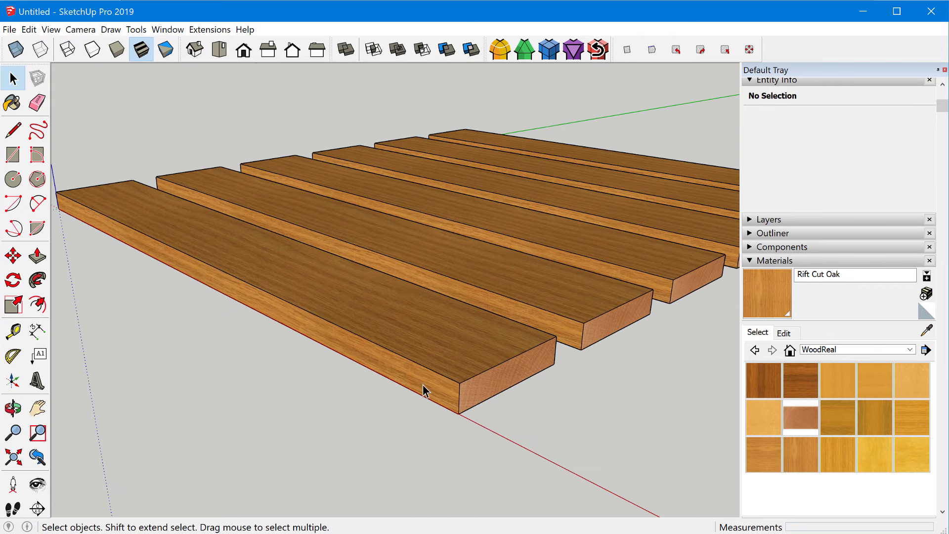
scroll(395, 395, down, 2)
scroll(381, 425, down, 2)
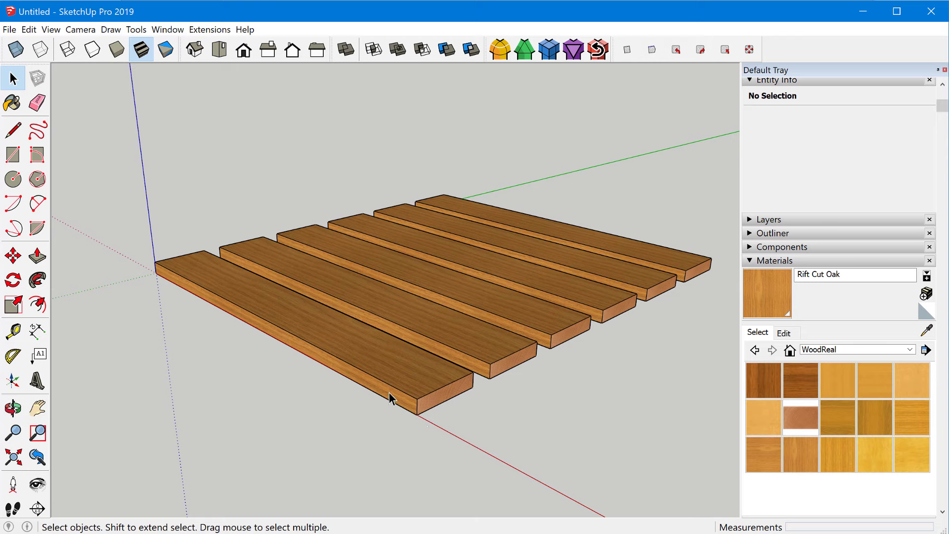
- Open the front board, exit Texture Position unchanged, and close the Eneroth Extension Warehouse page
right_click(332, 328)
double_click(324, 328)
right_click(324, 327)
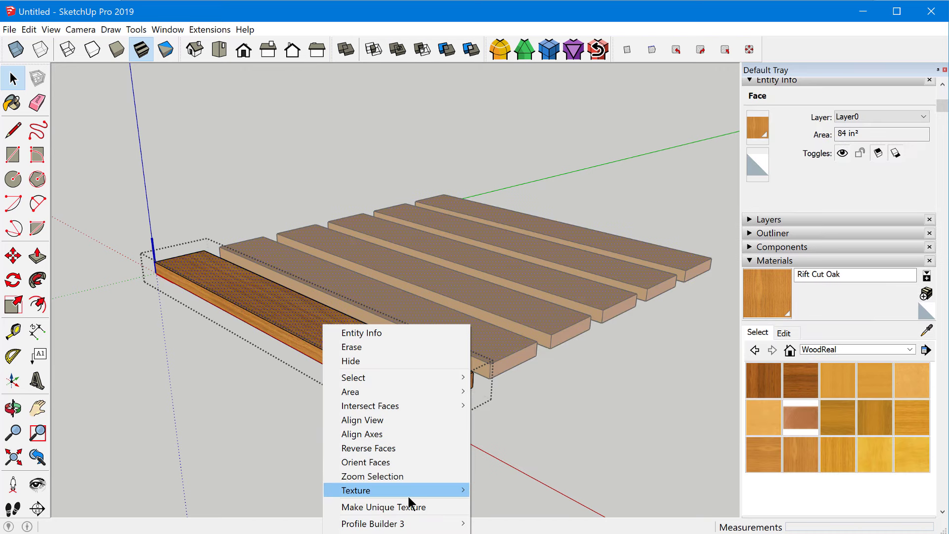
mouse_move(408, 499)
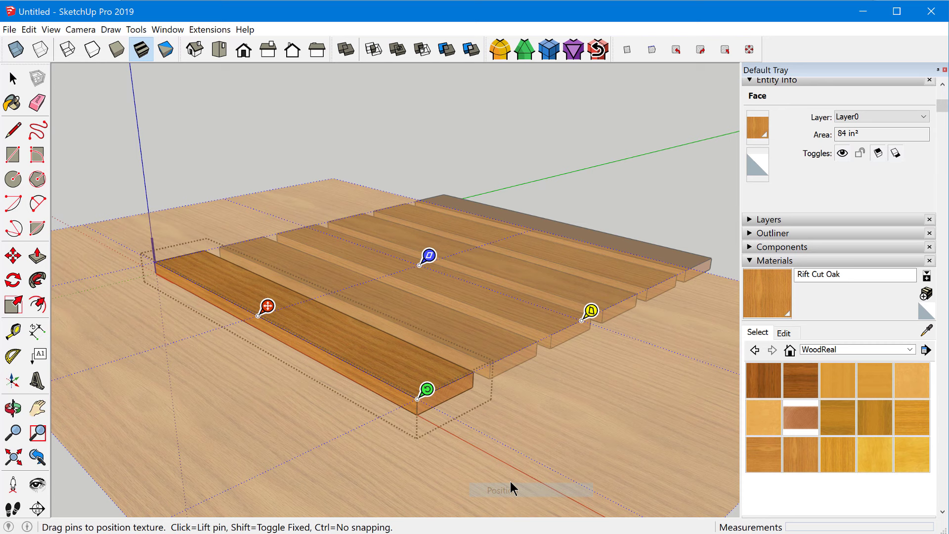
click(524, 406)
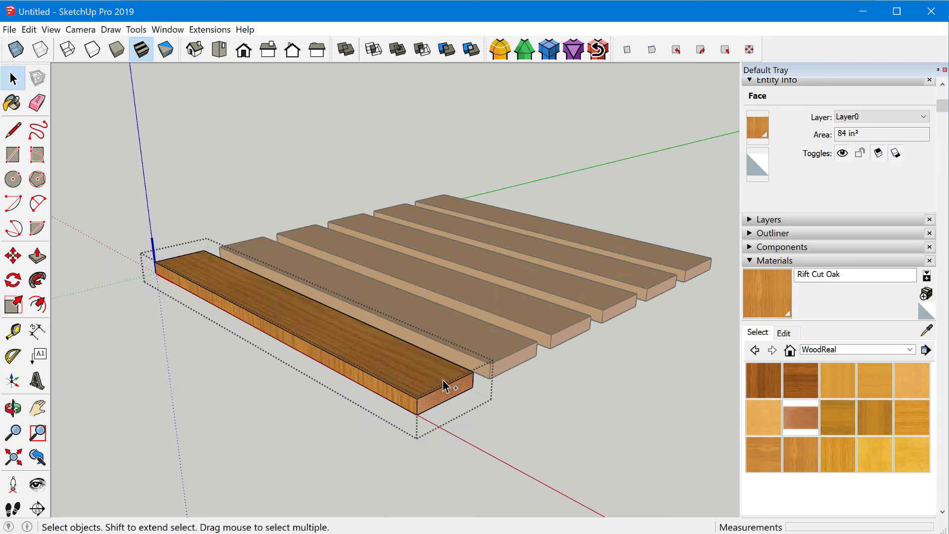
click(551, 408)
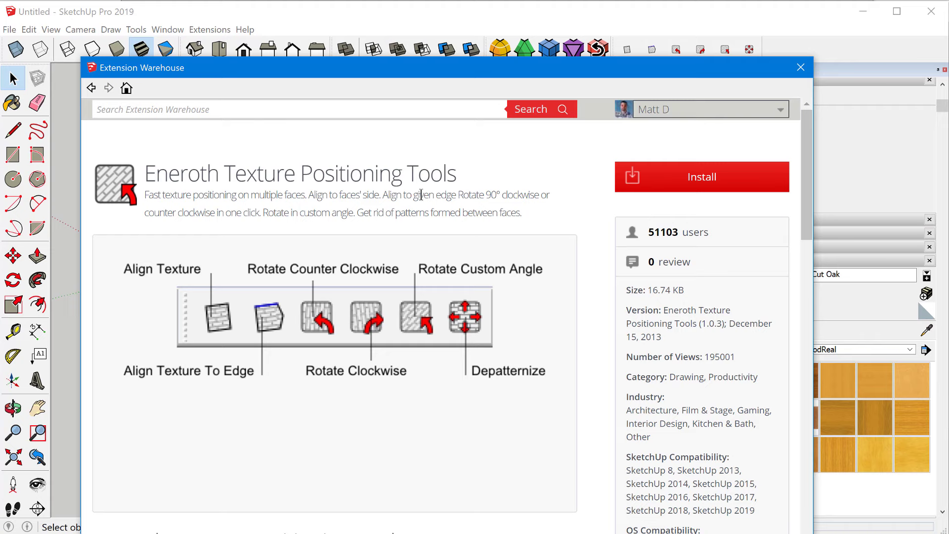
click(798, 69)
- Turn the front board's top-face grain counter-clockwise in three quarter-turn steps
double_click(393, 360)
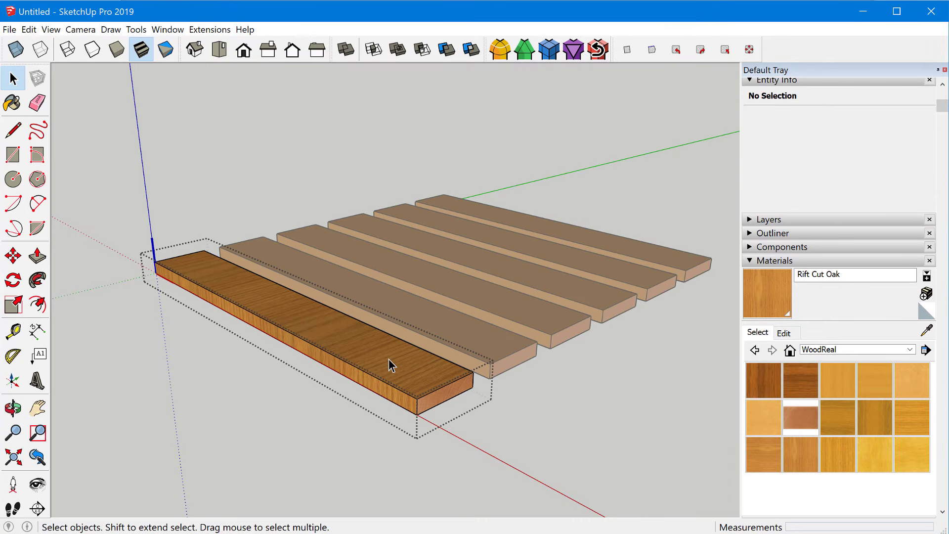
click(389, 359)
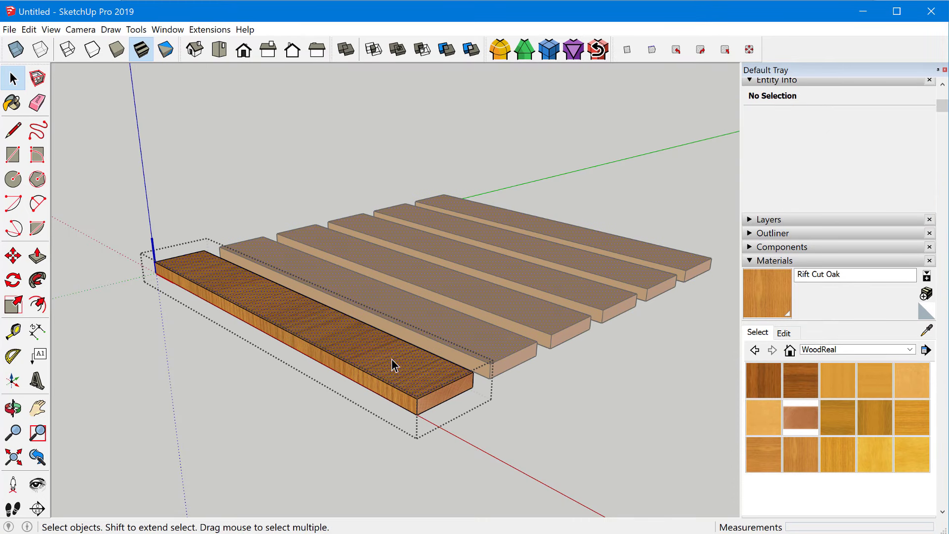
click(676, 51)
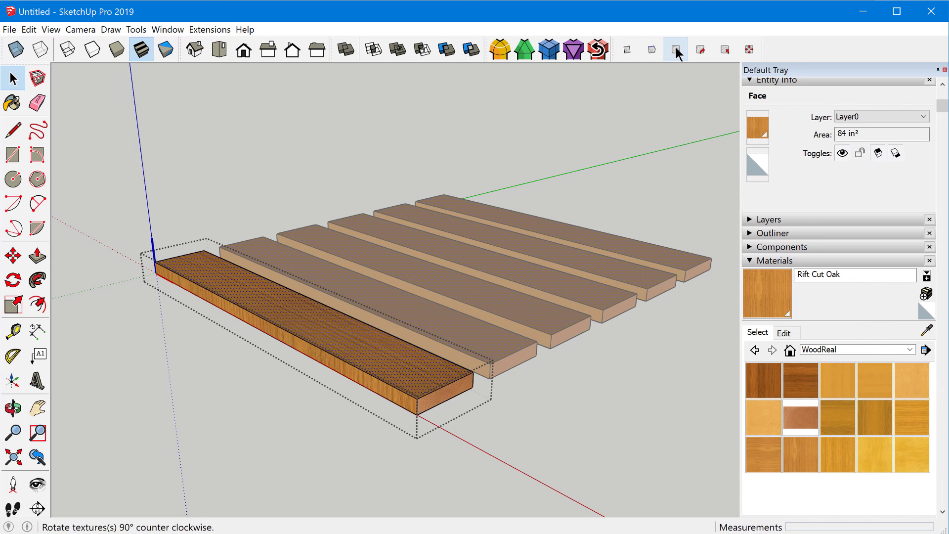
scroll(393, 361, up, 5)
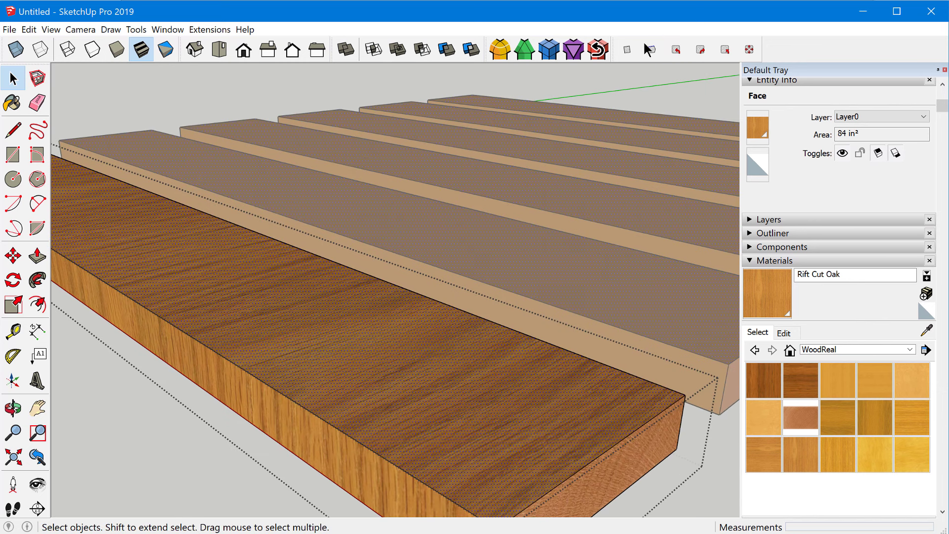
click(681, 53)
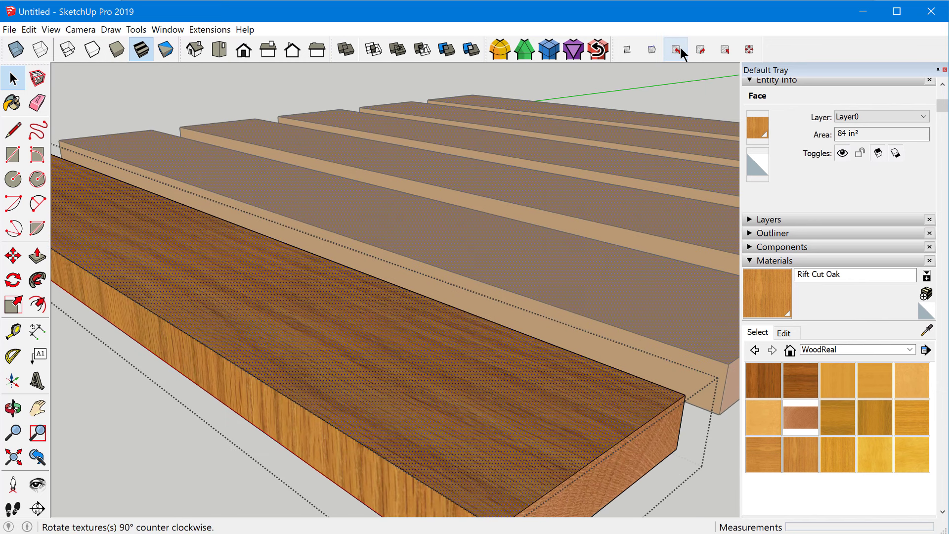
click(681, 53)
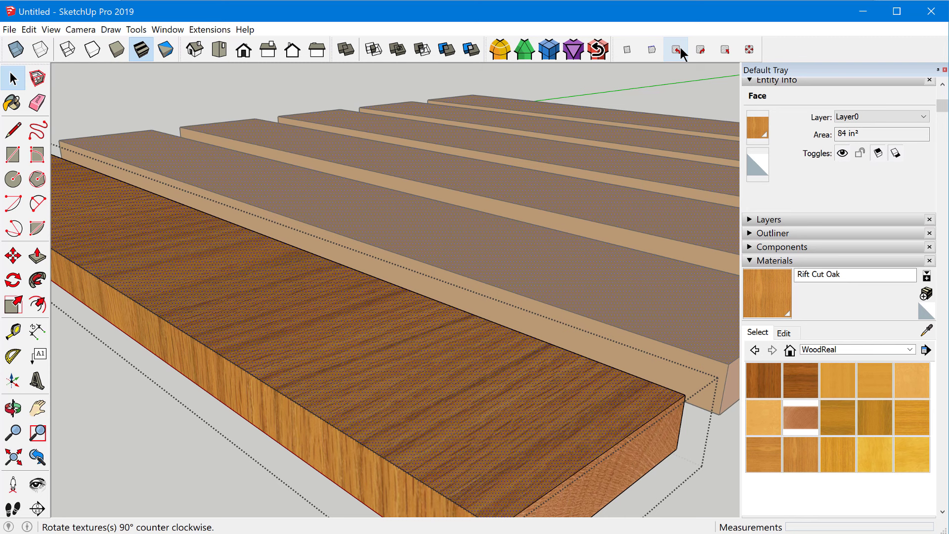
- Align the top-face grain to the diagonal edge of the face
click(654, 53)
click(483, 400)
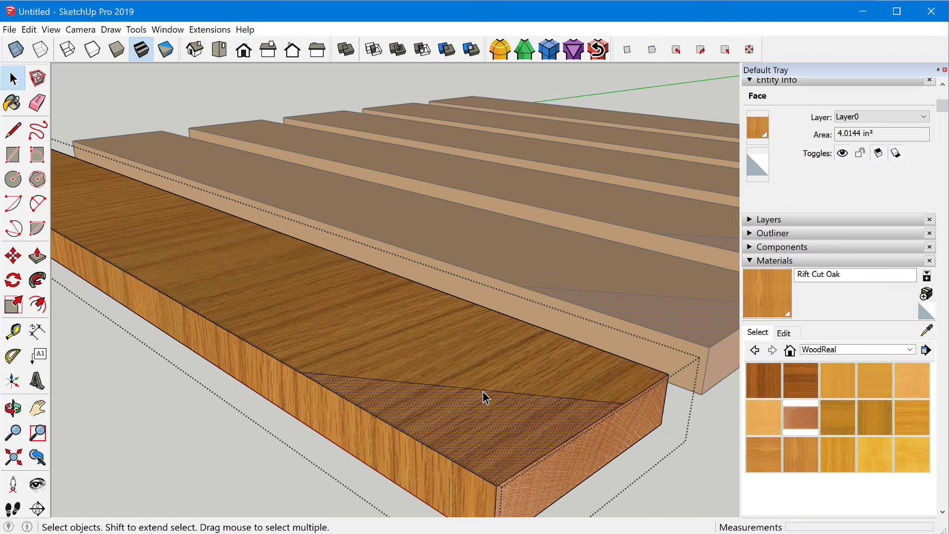
shift+click(472, 370)
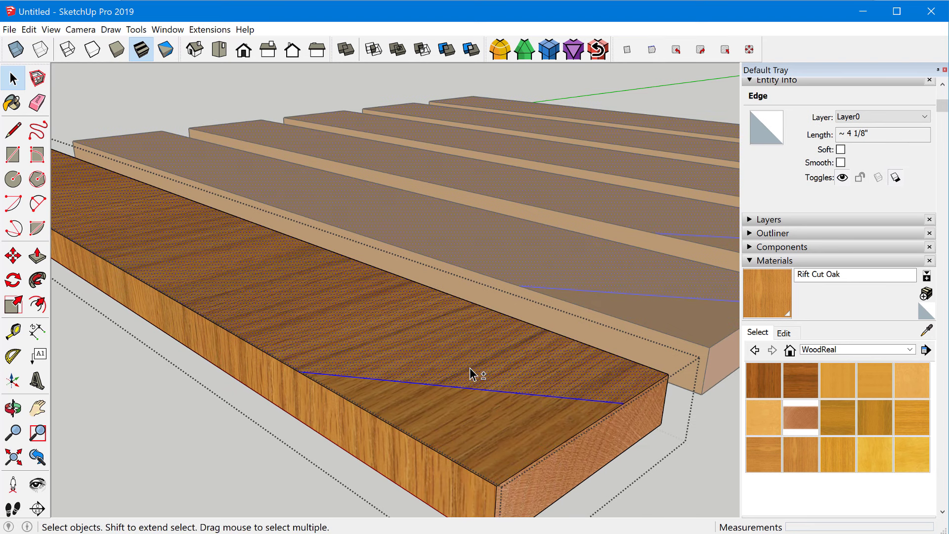
click(649, 51)
click(629, 51)
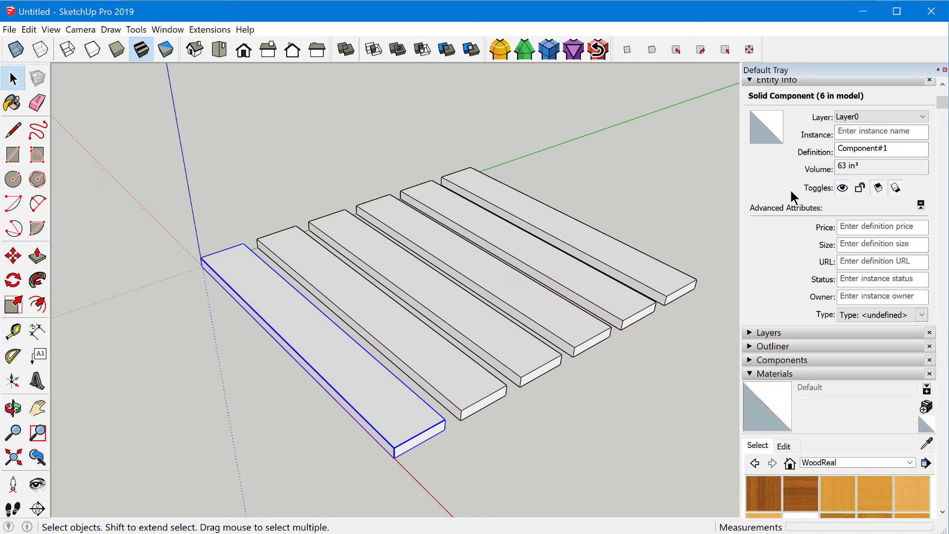
scroll(778, 310, down, 3)
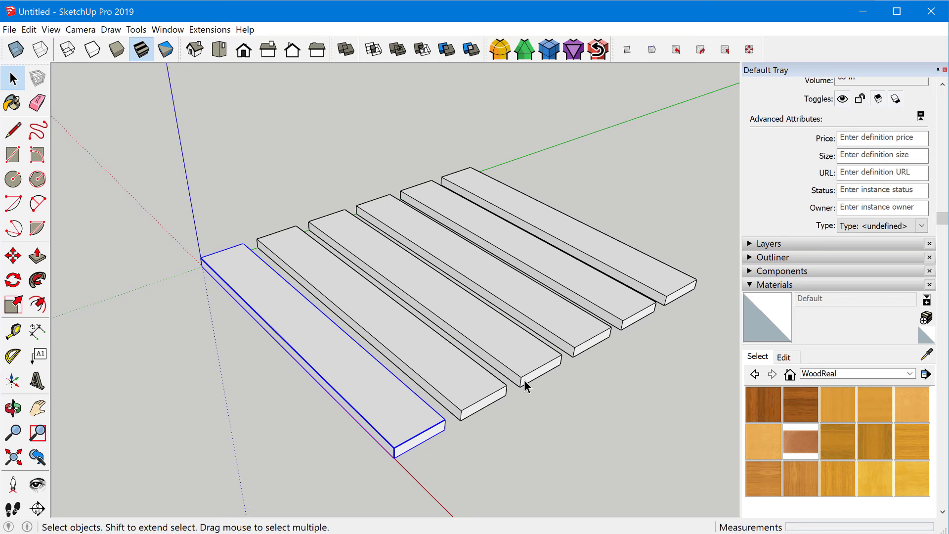
middle_drag(548, 419, 571, 379)
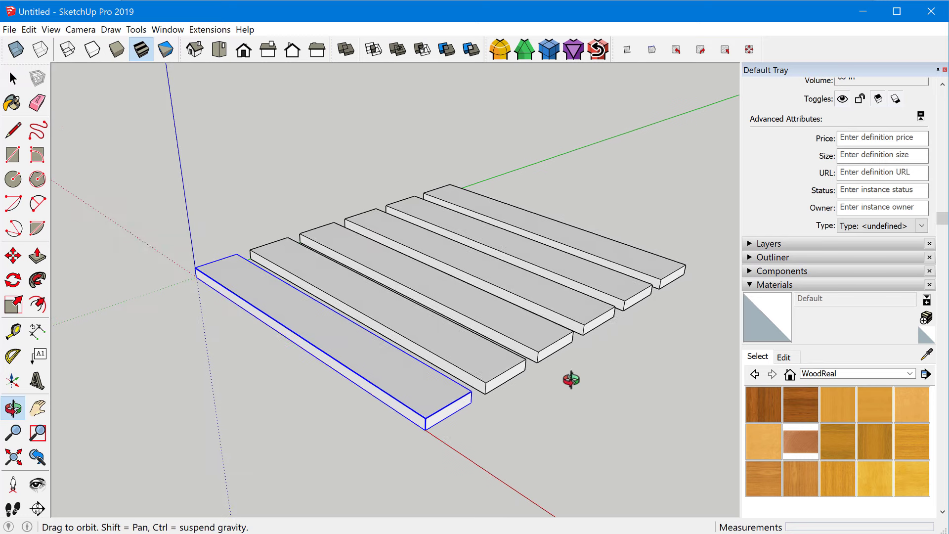
key(space)
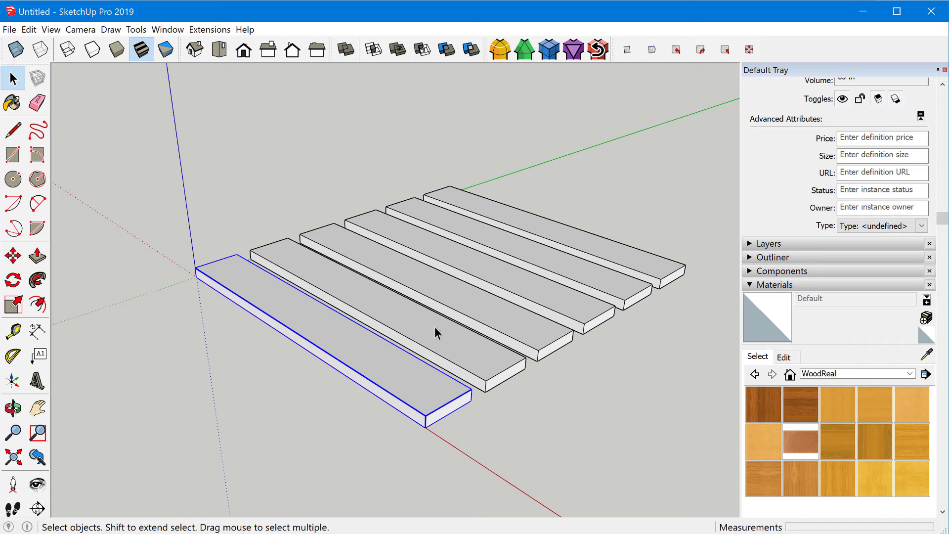
click(465, 343)
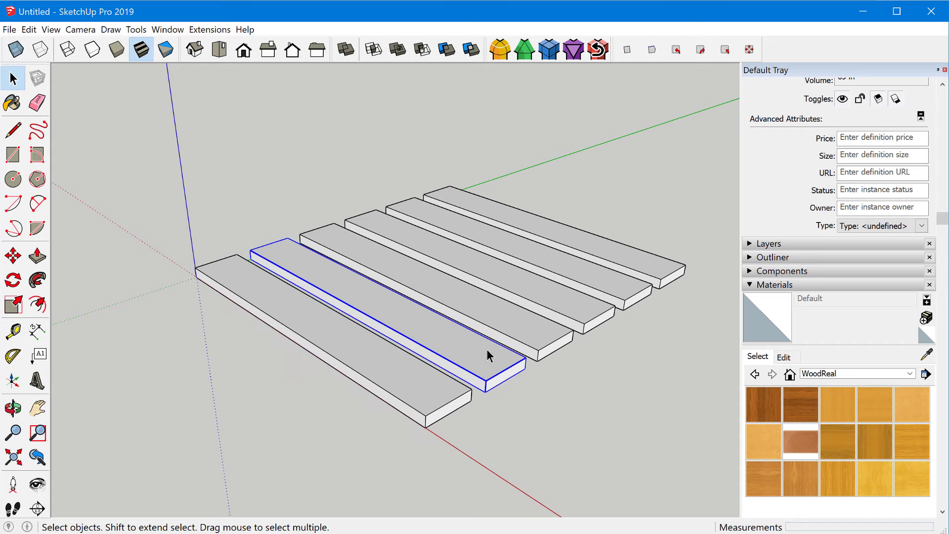
click(384, 382)
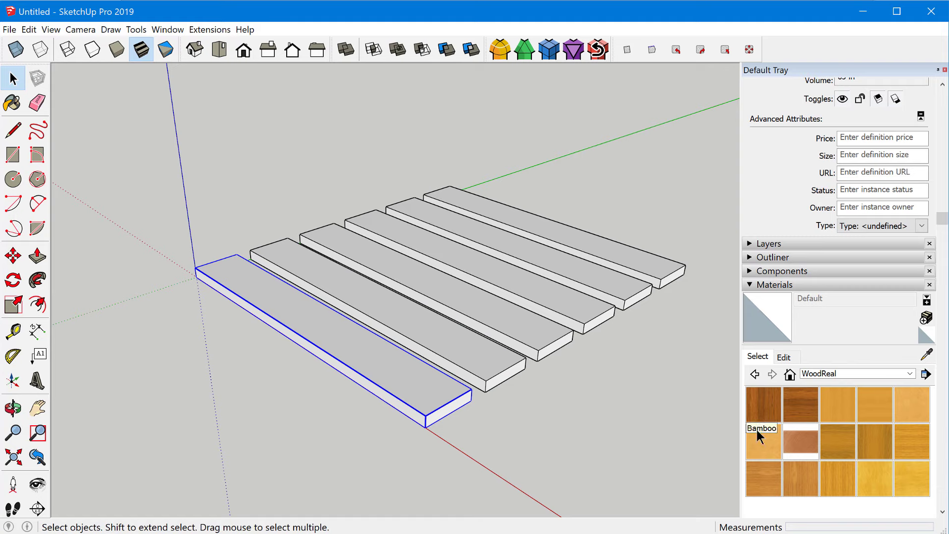
- Paint the front board with the Rift Cut Oak material
click(764, 477)
click(804, 478)
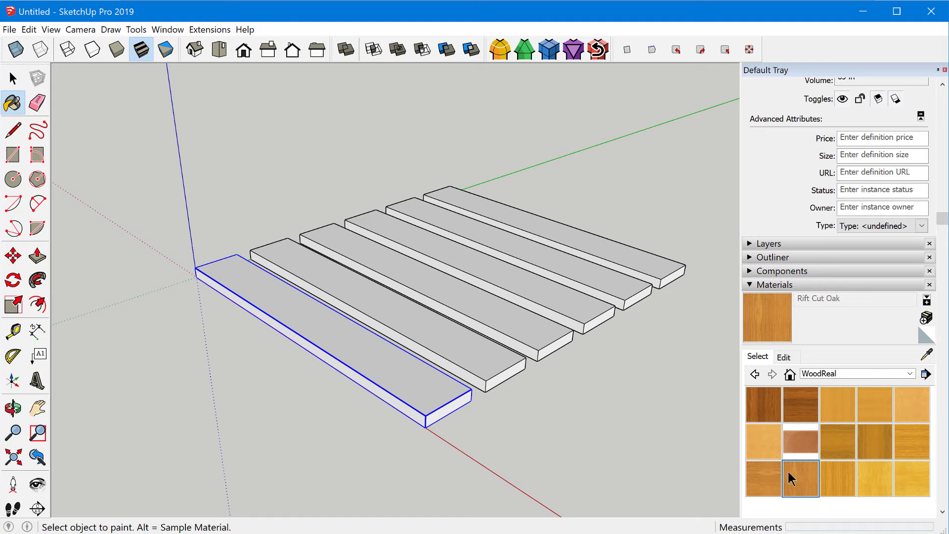
click(420, 382)
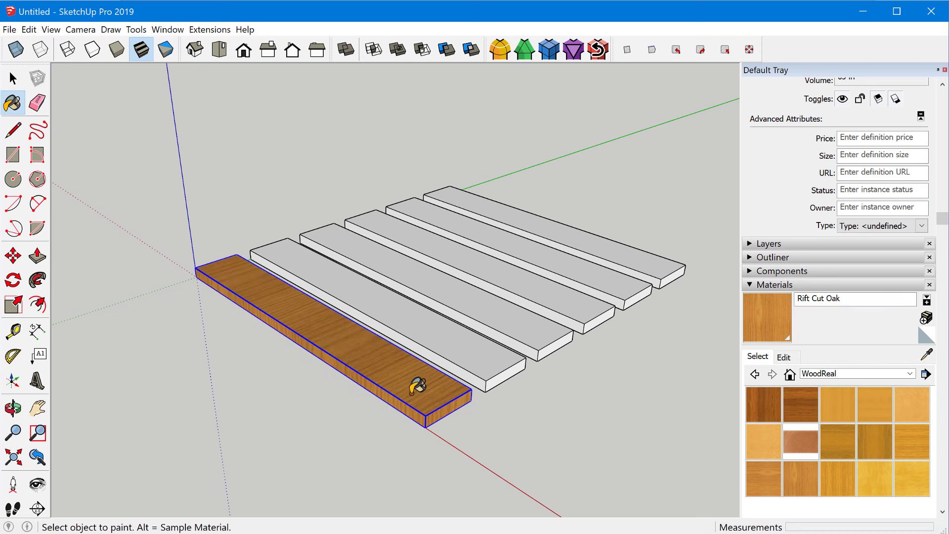
scroll(418, 385, up, 2)
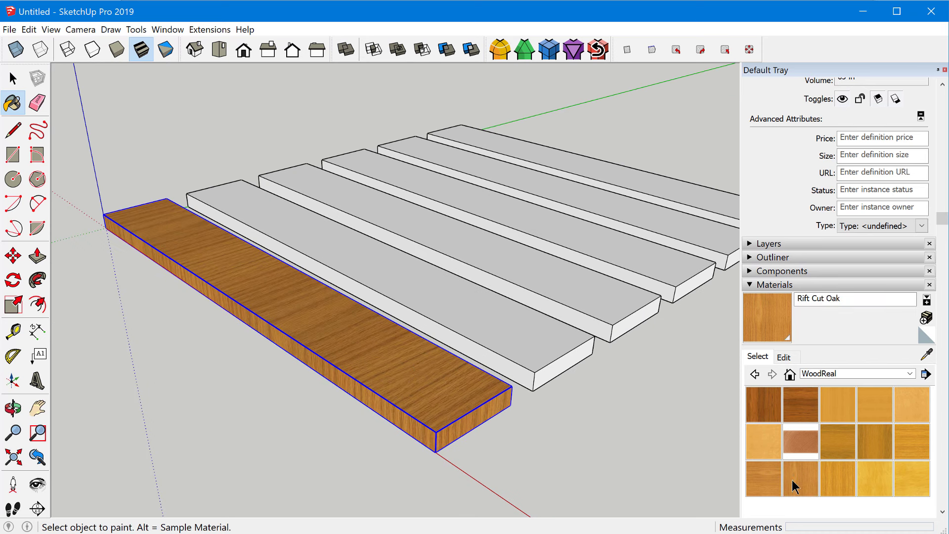
- Paint the remaining five boards with Rift Cut Horizontal
click(762, 484)
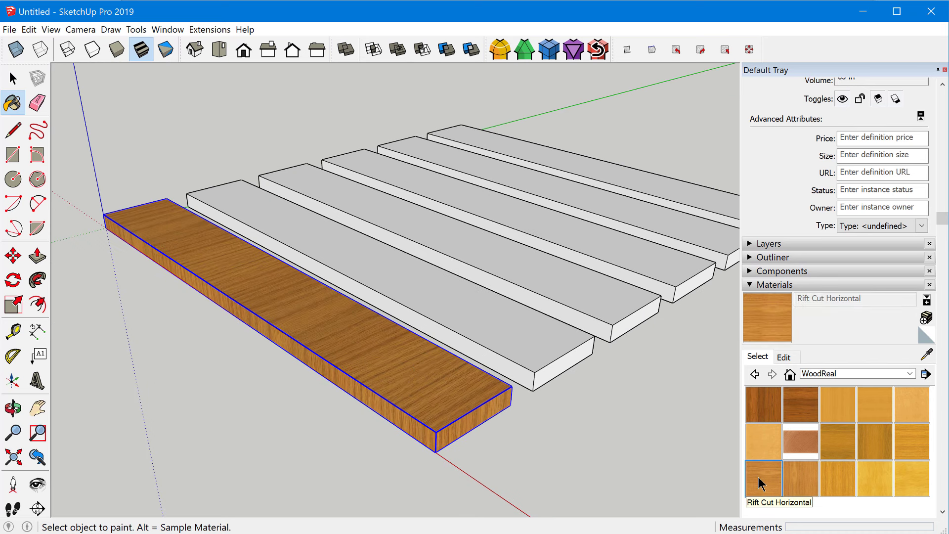
click(517, 336)
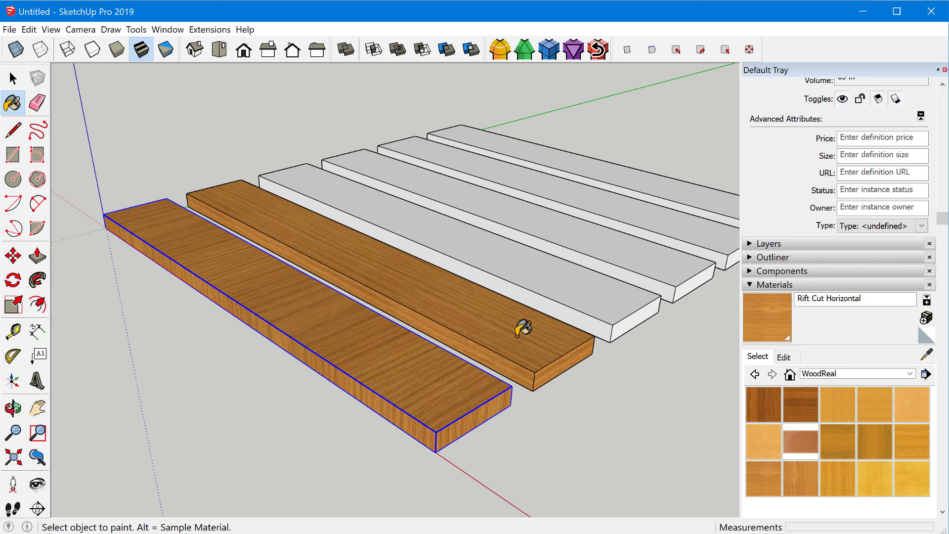
middle_drag(517, 336, 500, 360)
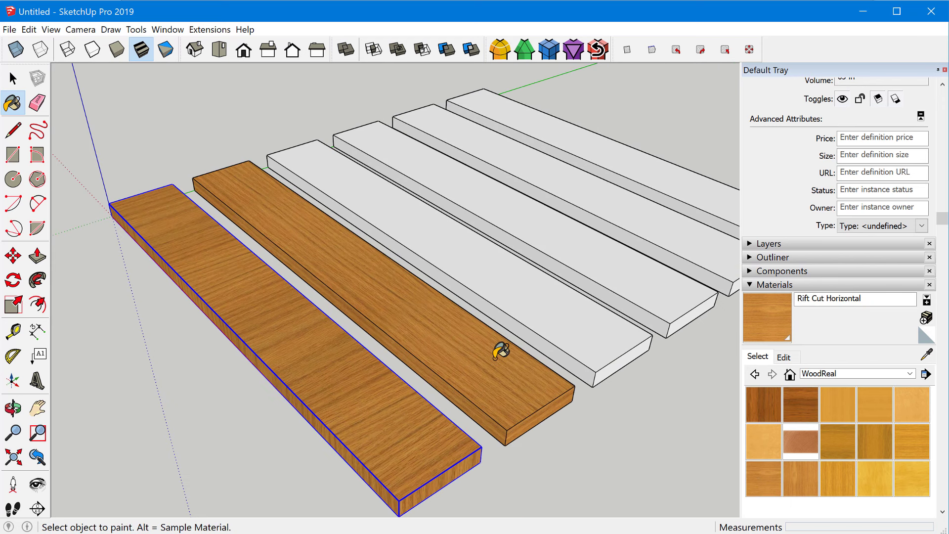
scroll(487, 328, down, 1)
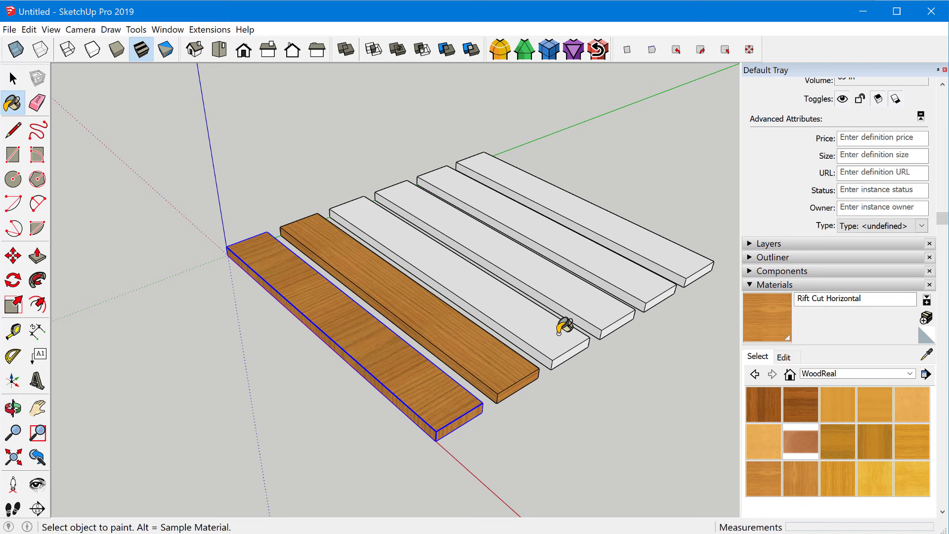
click(533, 328)
click(583, 299)
click(624, 267)
click(646, 240)
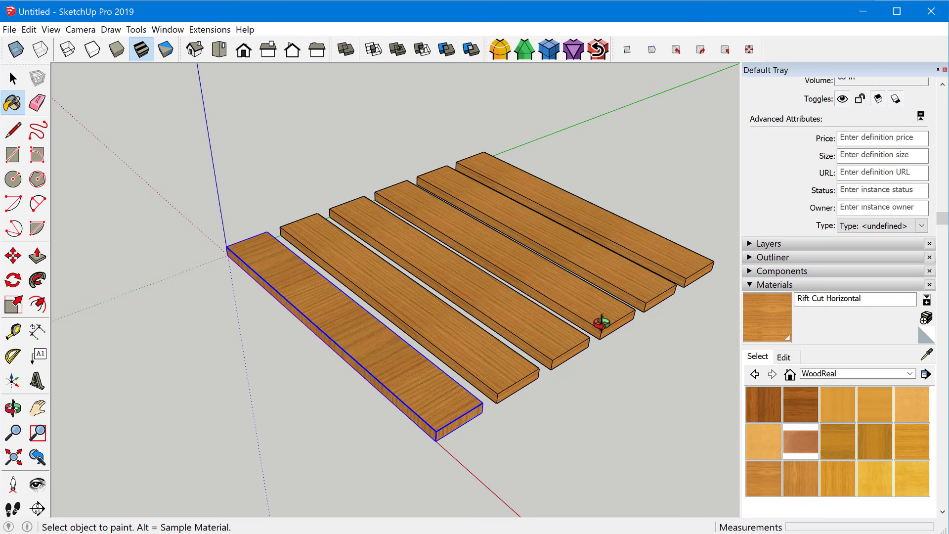
mouse_move(599, 322)
middle_down()
mouse_move(447, 286)
mouse_move(210, 275)
mouse_move(504, 296)
mouse_move(534, 355)
middle_up()
scroll(555, 328, up, 3)
scroll(496, 356, down, 4)
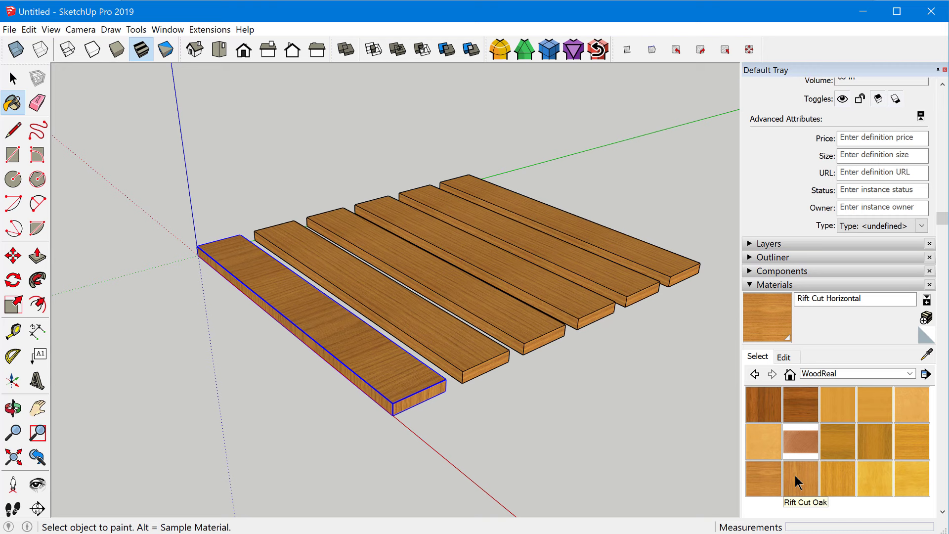
scroll(399, 380, down, 2)
middle_drag(406, 383, 410, 403)
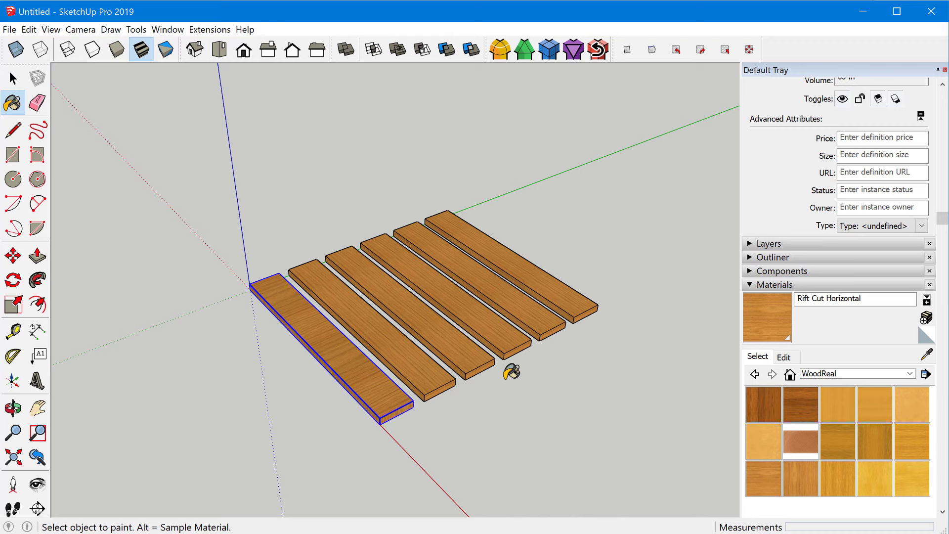
scroll(509, 366, down, 1)
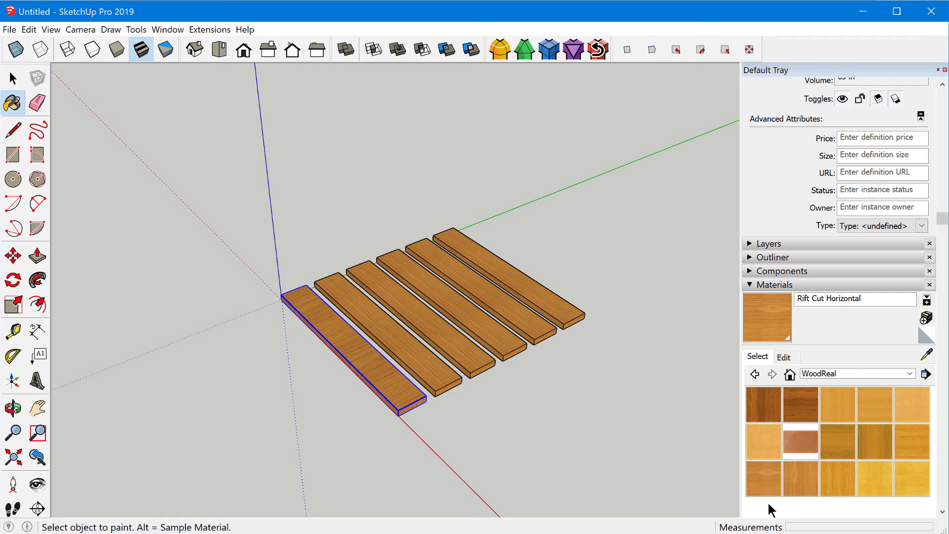
- Deselect the front board with the Select tool and orbit to view the finished boards
scroll(538, 396, down, 2)
key(space)
click(529, 414)
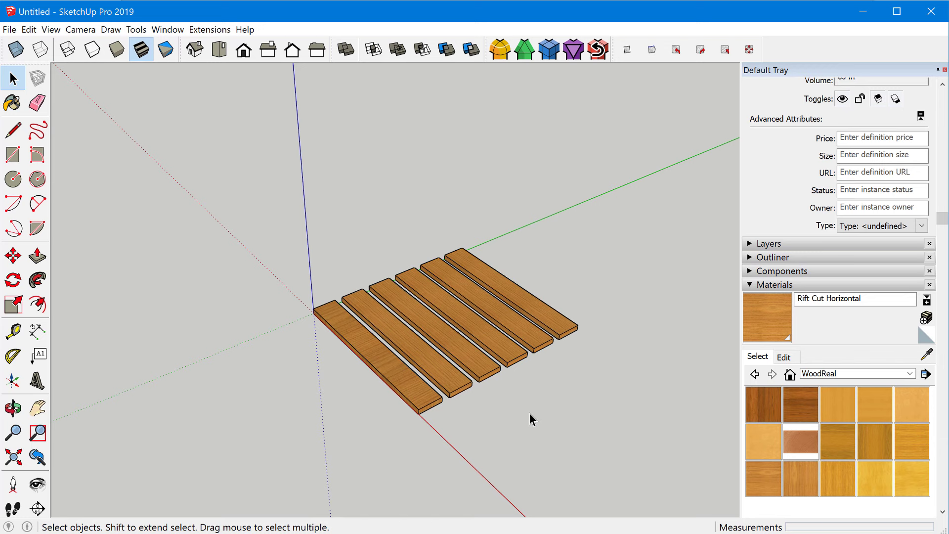
middle_drag(512, 415, 533, 384)
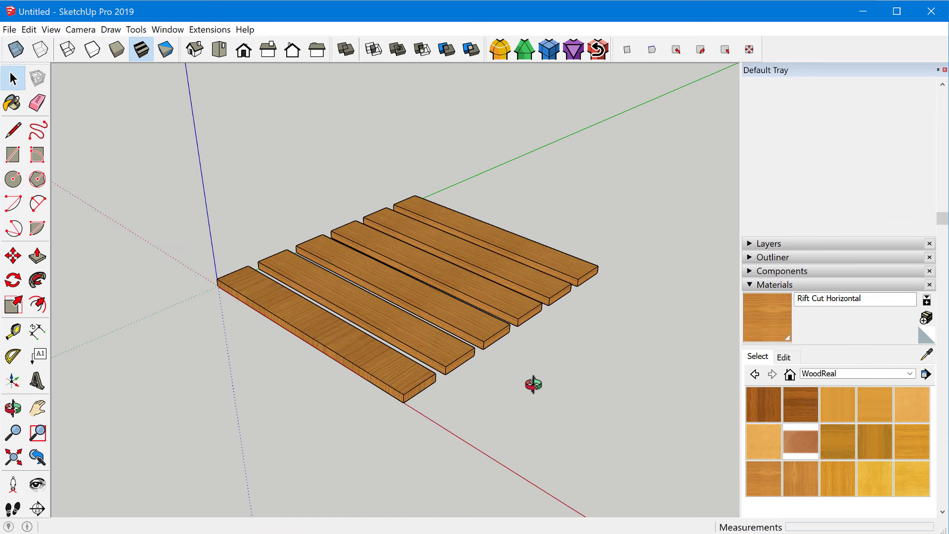